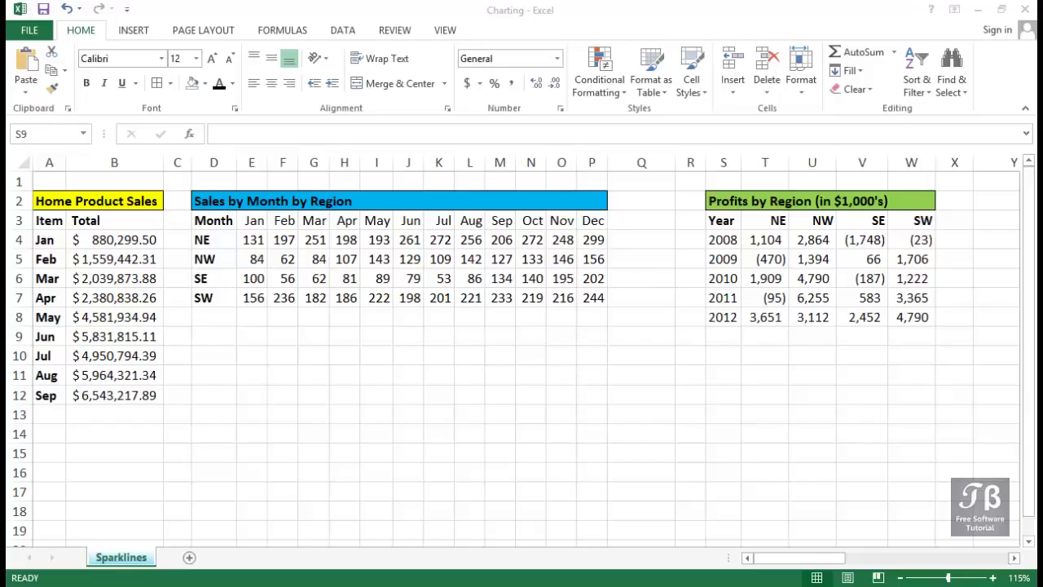
Check the B4:B12 monthly totals, then select cell B13 with the Insert ribbon showing
{"action": "left_click", "coordinate": [122, 416]}
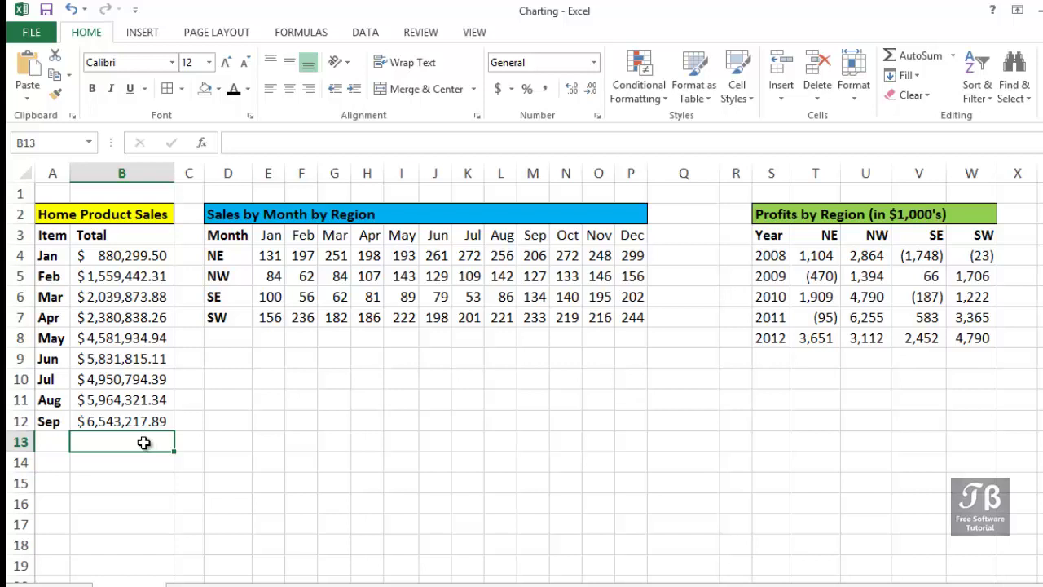
{"action": "left_click_drag", "start_coordinate": [61, 173], "coordinate": [122, 173]}
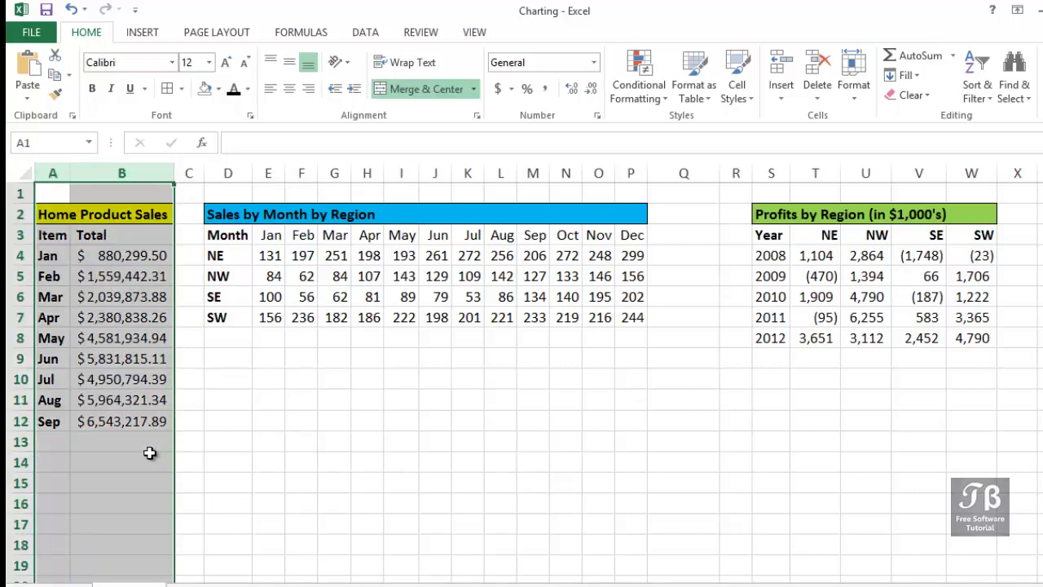
{"action": "left_click", "coordinate": [144, 441]}
{"action": "left_click_drag", "start_coordinate": [126, 256], "coordinate": [128, 428]}
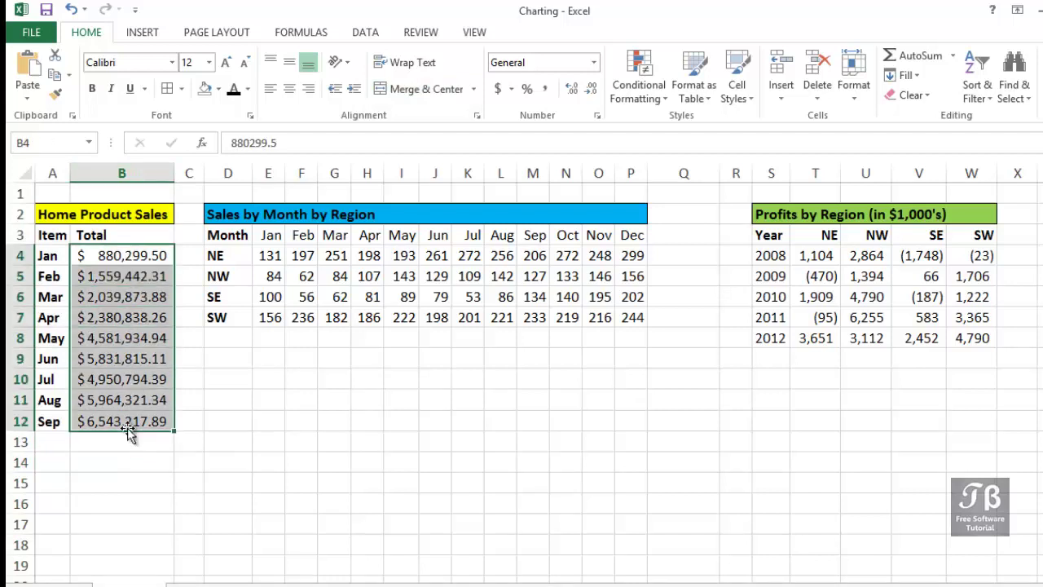
{"action": "left_click", "coordinate": [128, 441]}
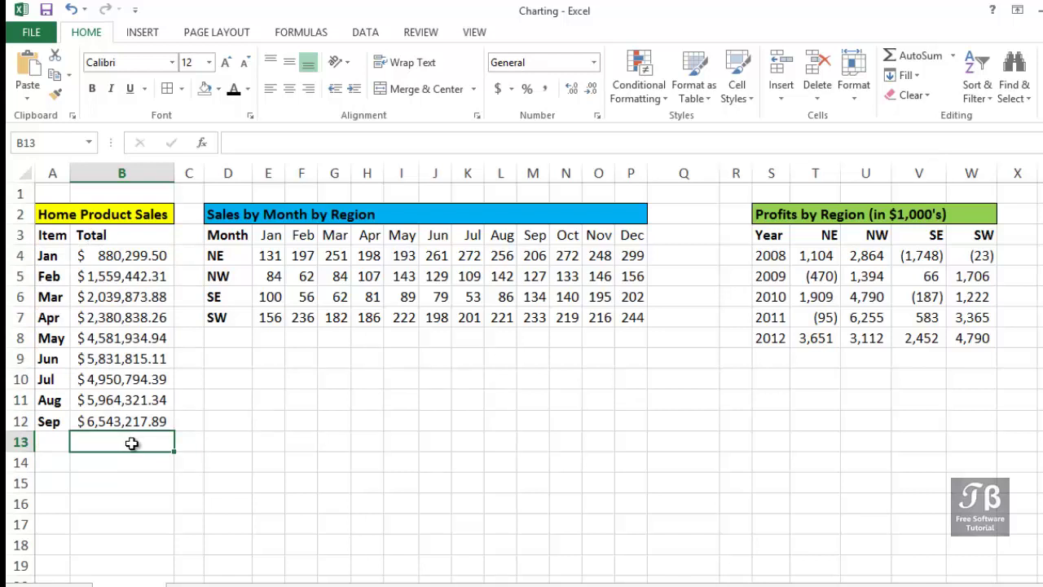
{"action": "left_click", "coordinate": [135, 36]}
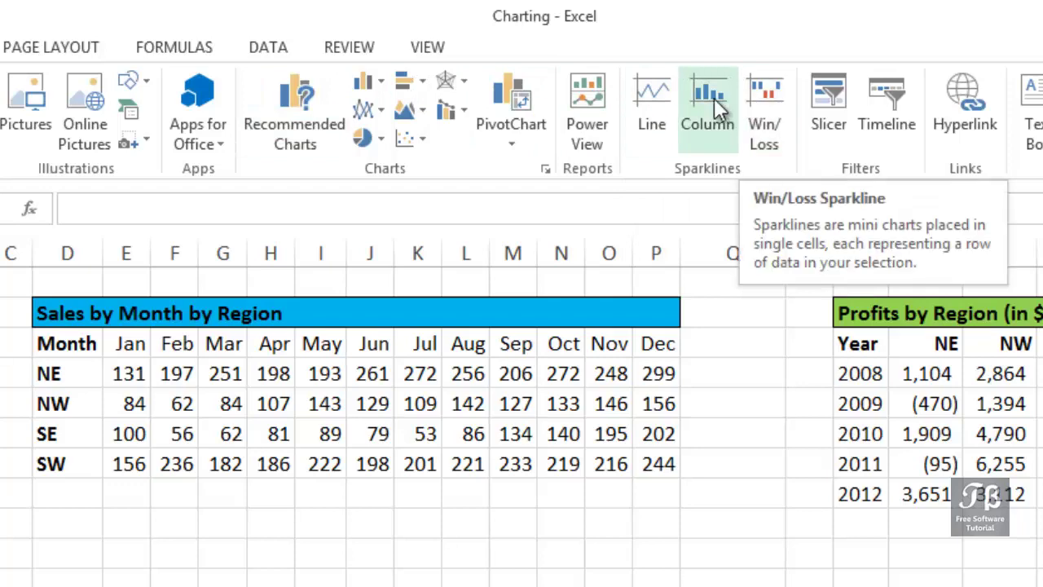
Create a line sparkline with data range B4:B12 and location $B$13
{"action": "left_click", "coordinate": [655, 103]}
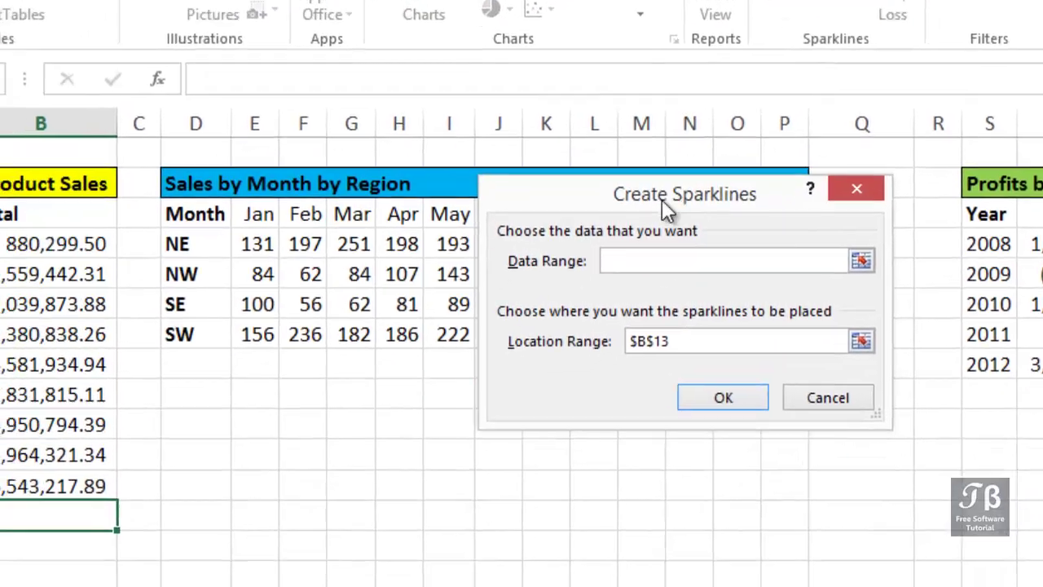
{"action": "left_click_drag", "start_coordinate": [662, 199], "coordinate": [429, 276]}
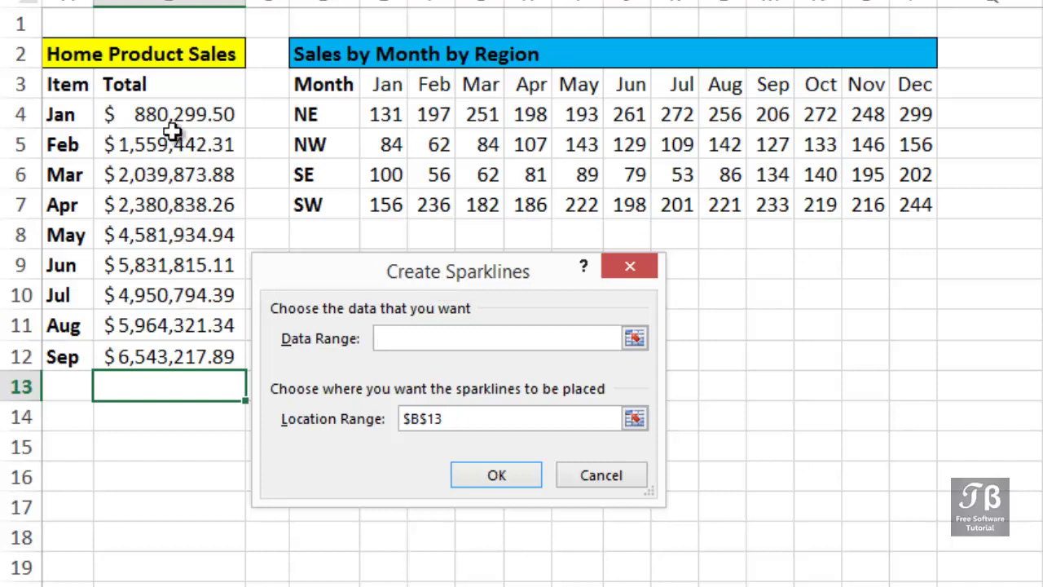
{"action": "left_click_drag", "start_coordinate": [177, 115], "coordinate": [177, 350]}
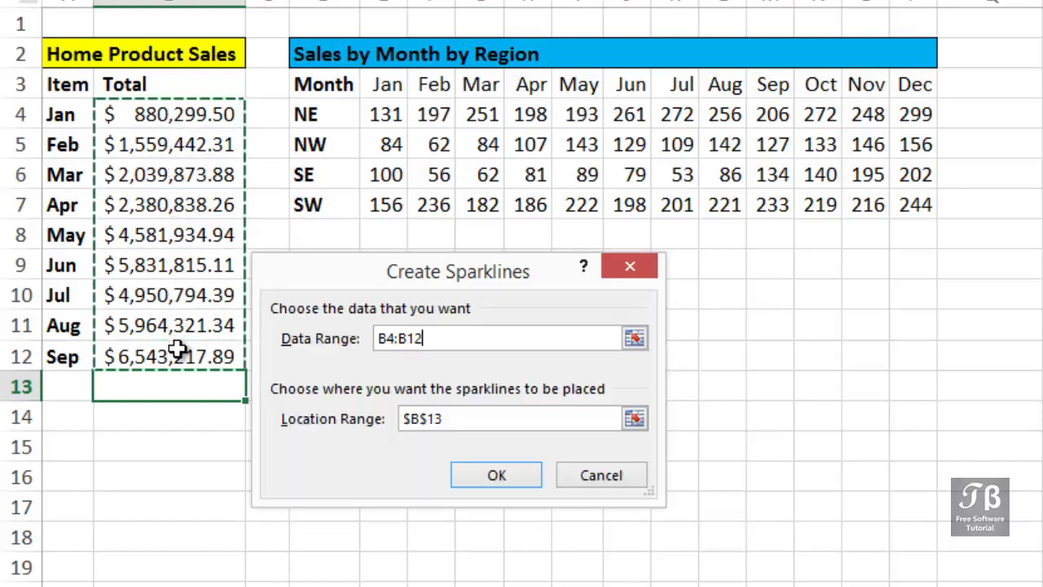
{"action": "left_click_drag", "start_coordinate": [461, 419], "coordinate": [349, 424]}
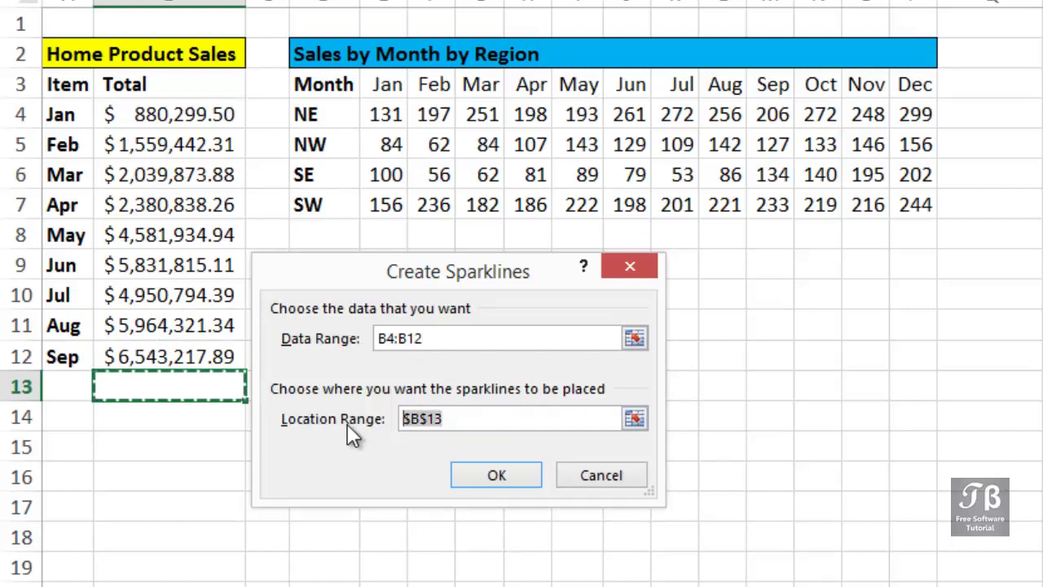
{"action": "left_click", "coordinate": [478, 477]}
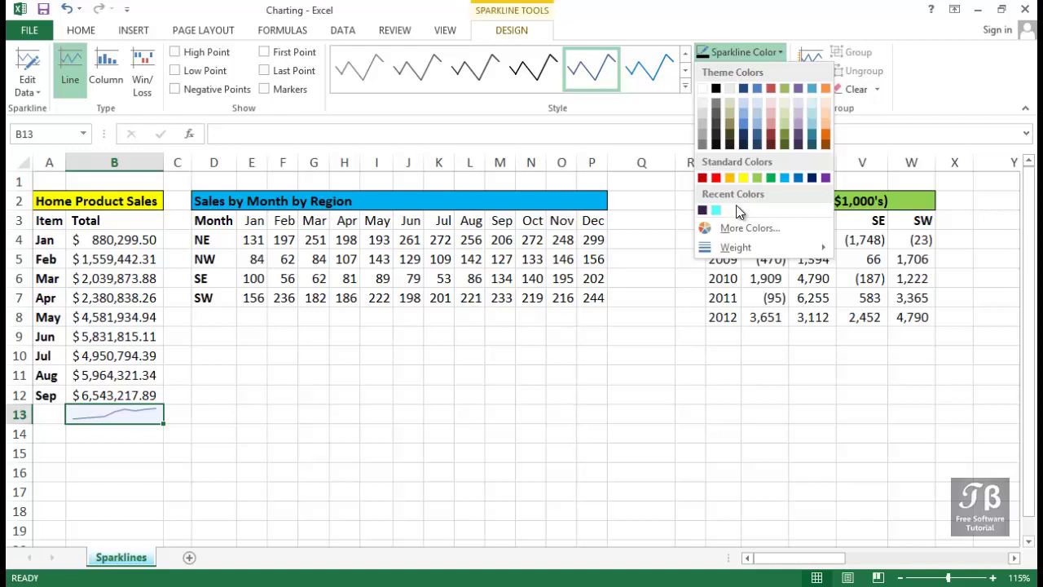
Set the B13 sparkline's line weight to 2¼ pt and check the thicker line
{"action": "mouse_move", "coordinate": [734, 248]}
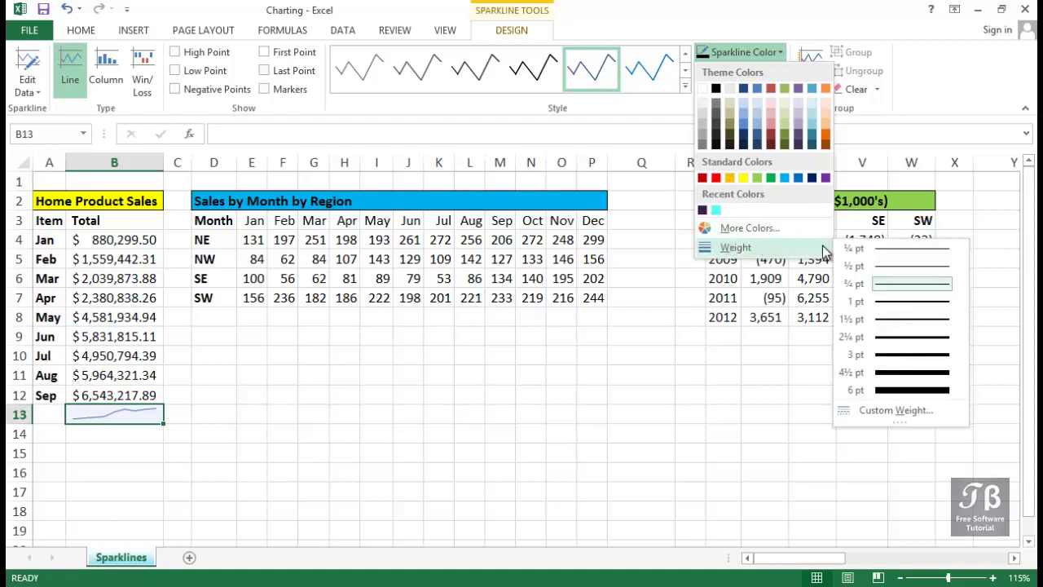
{"action": "left_click", "coordinate": [908, 344]}
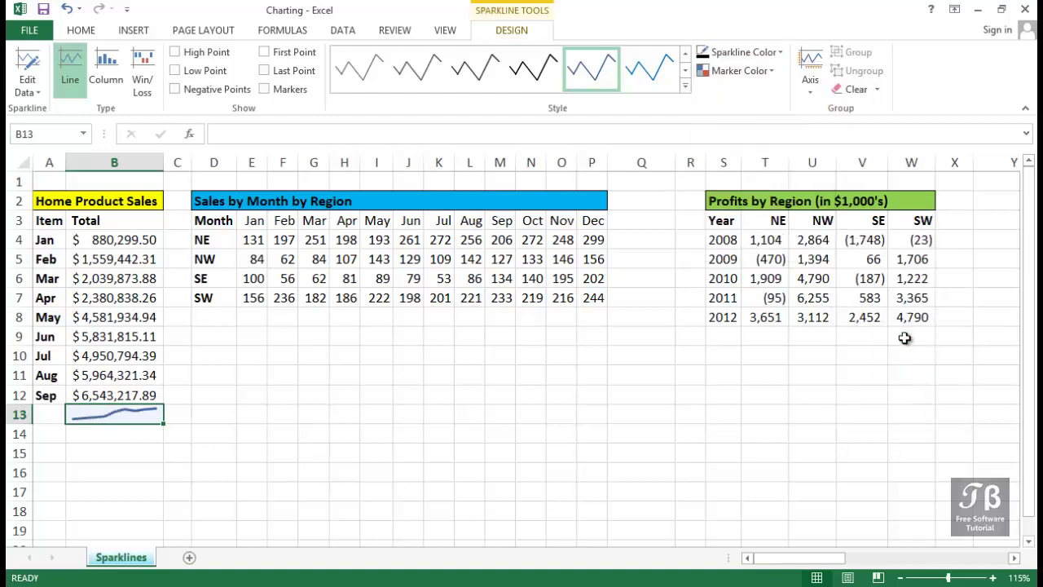
{"action": "left_click", "coordinate": [167, 468]}
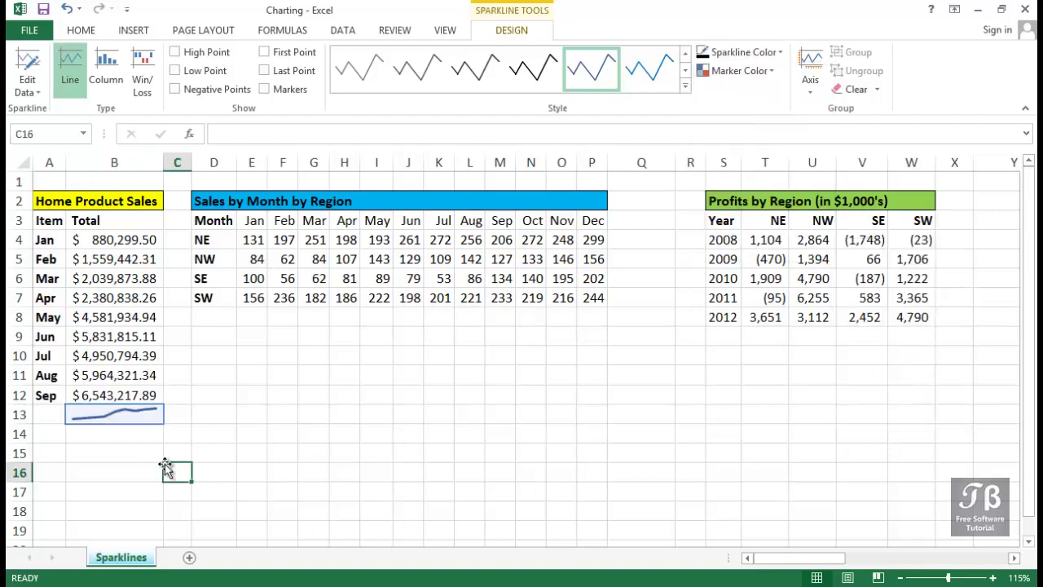
{"action": "left_click", "coordinate": [135, 417]}
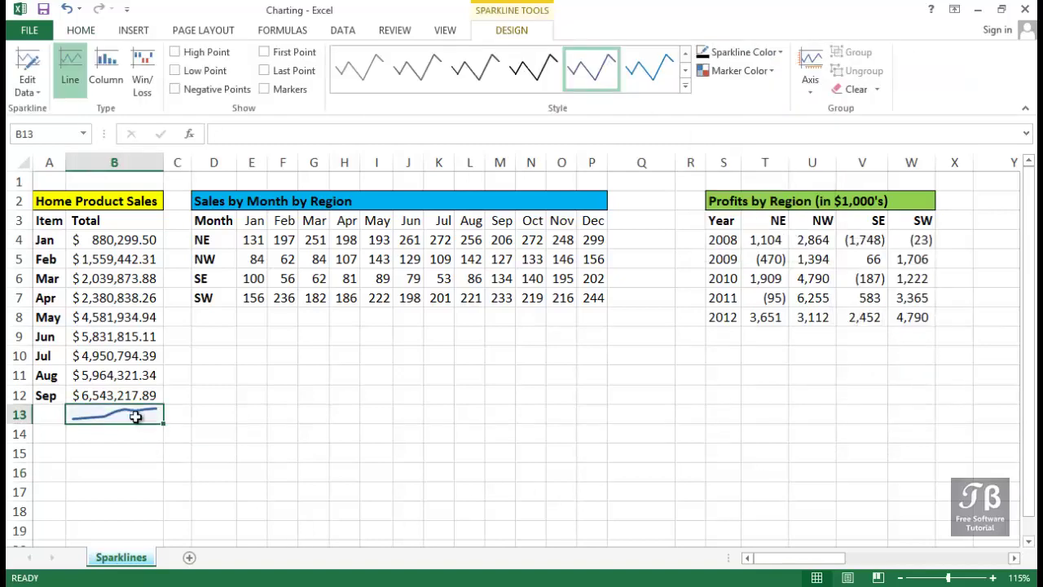
{"action": "scroll", "coordinate": [135, 417], "scroll_direction": "up", "scroll_amount": 5}
{"action": "scroll", "coordinate": [135, 417], "scroll_direction": "down", "scroll_amount": 1}
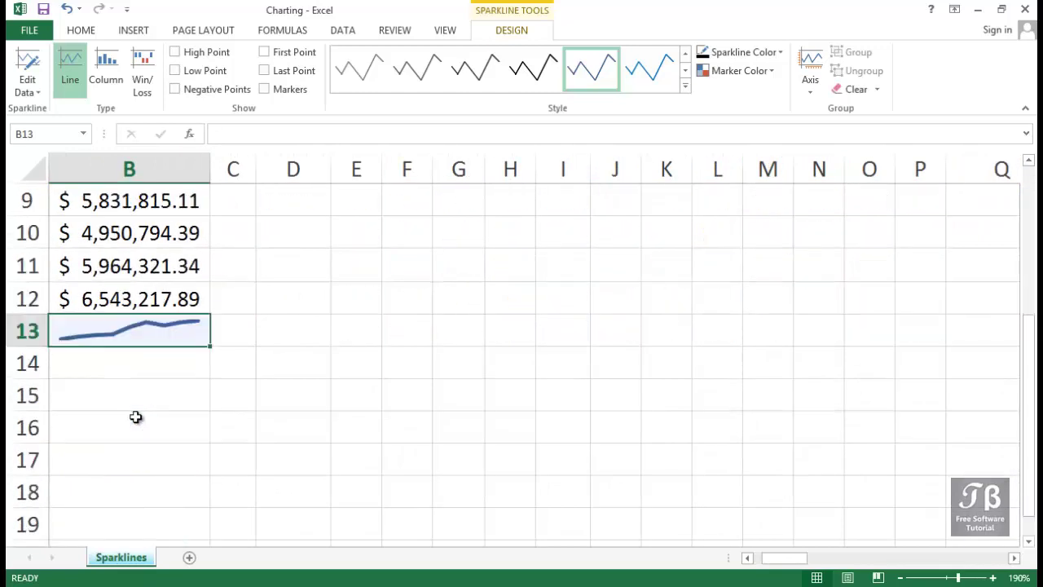
{"action": "scroll", "coordinate": [136, 416], "scroll_direction": "up", "scroll_amount": 2}
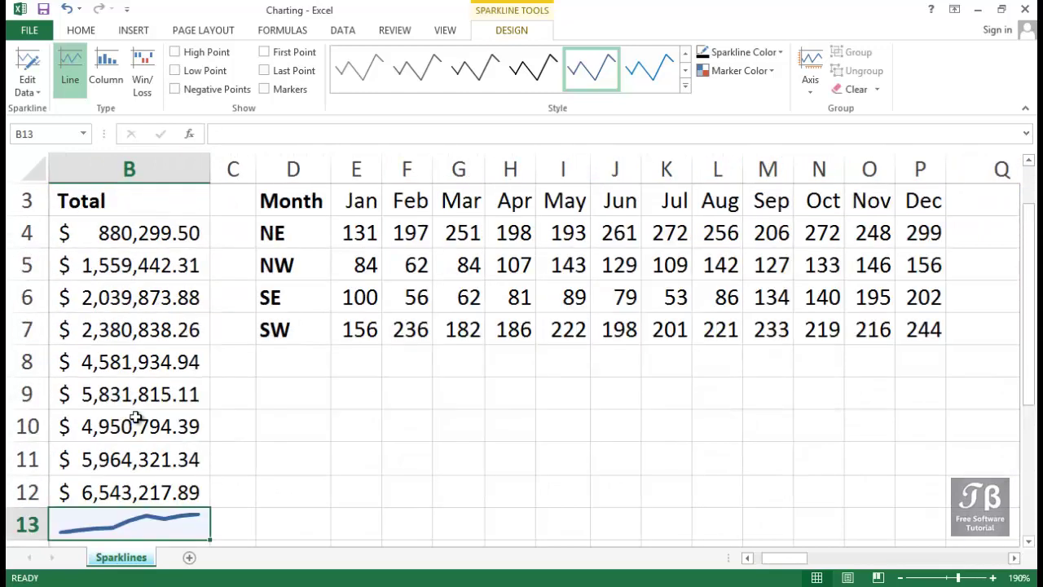
{"action": "scroll", "coordinate": [135, 416], "scroll_direction": "down", "scroll_amount": 1}
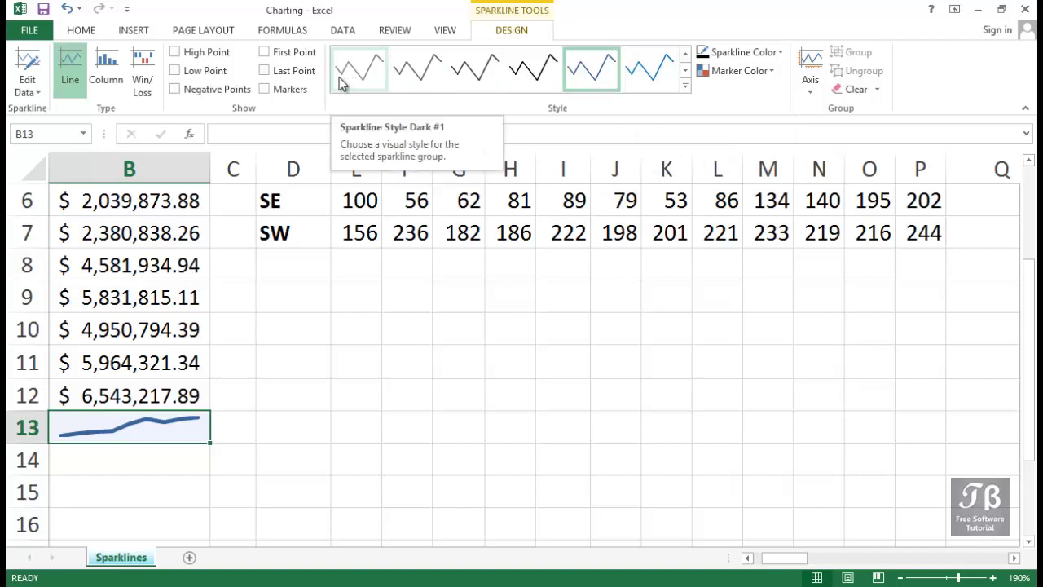
Turn on High Point, Low Point and Markers for the B13 sparkline
{"action": "left_click", "coordinate": [206, 59]}
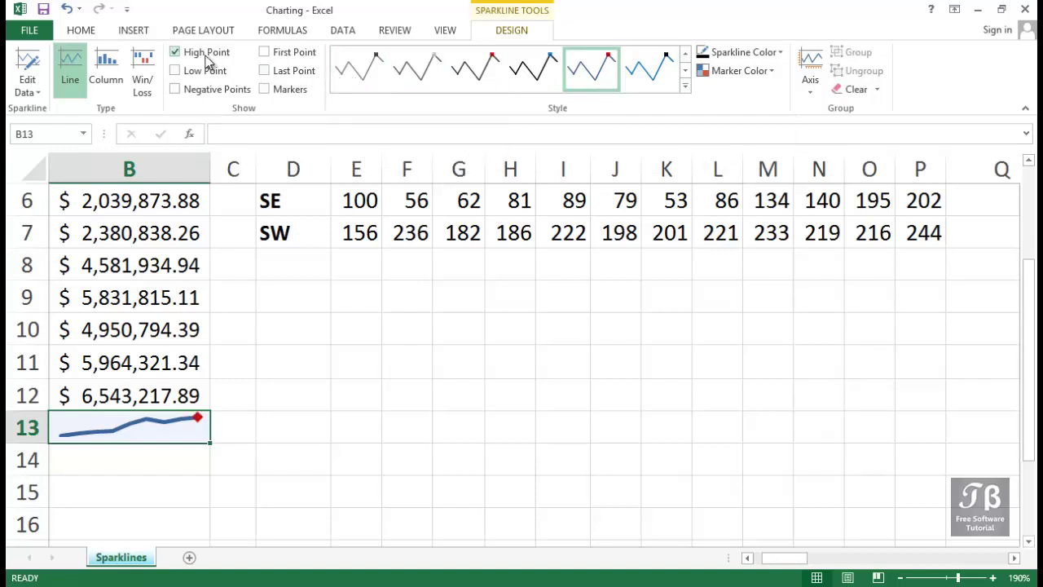
{"action": "left_click", "coordinate": [204, 75]}
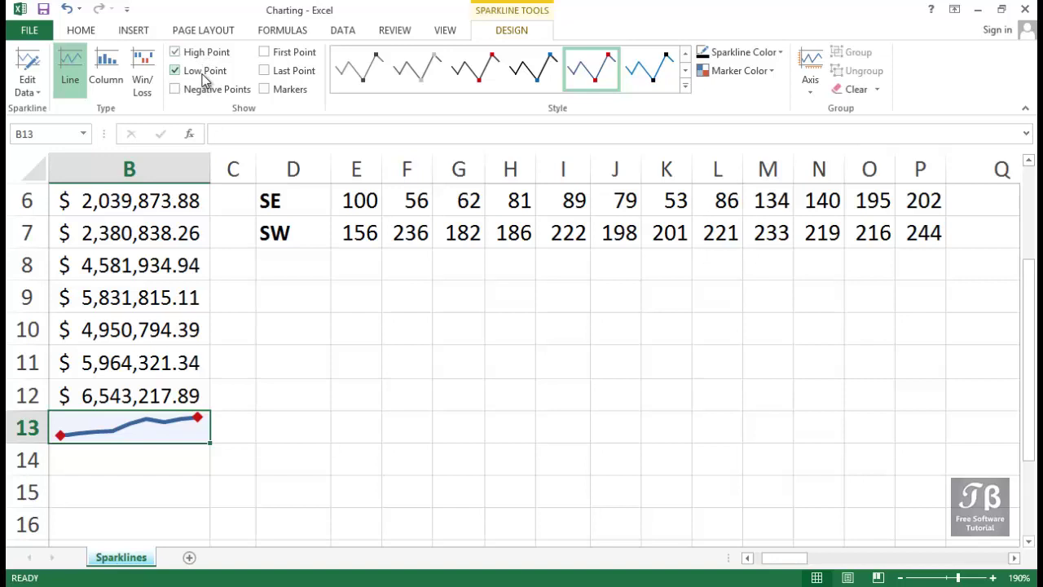
{"action": "left_click", "coordinate": [272, 91]}
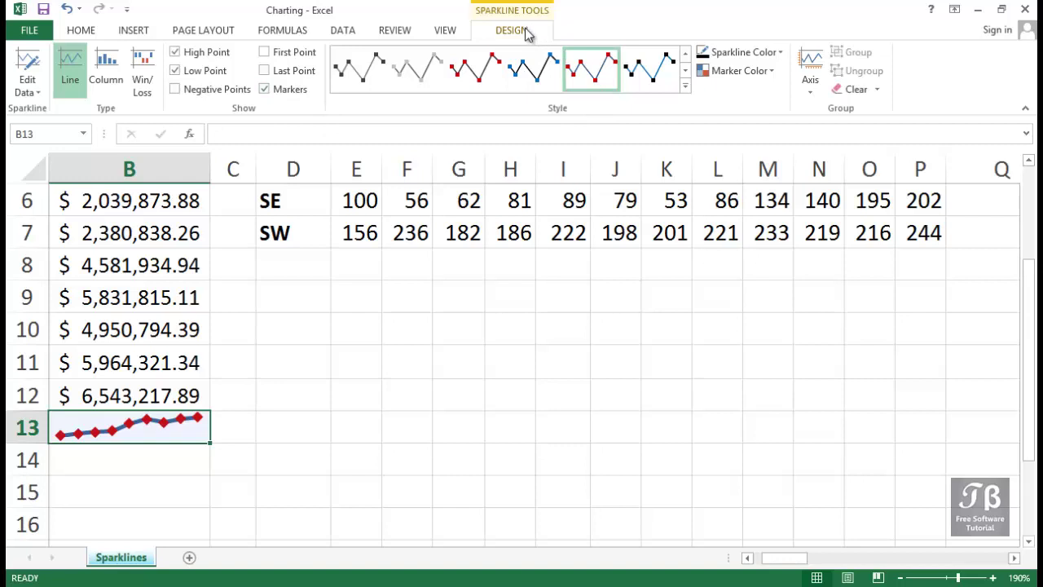
Switch the B13 sparkline to Column type and turn off Low Point and High Point
{"action": "left_click", "coordinate": [98, 65]}
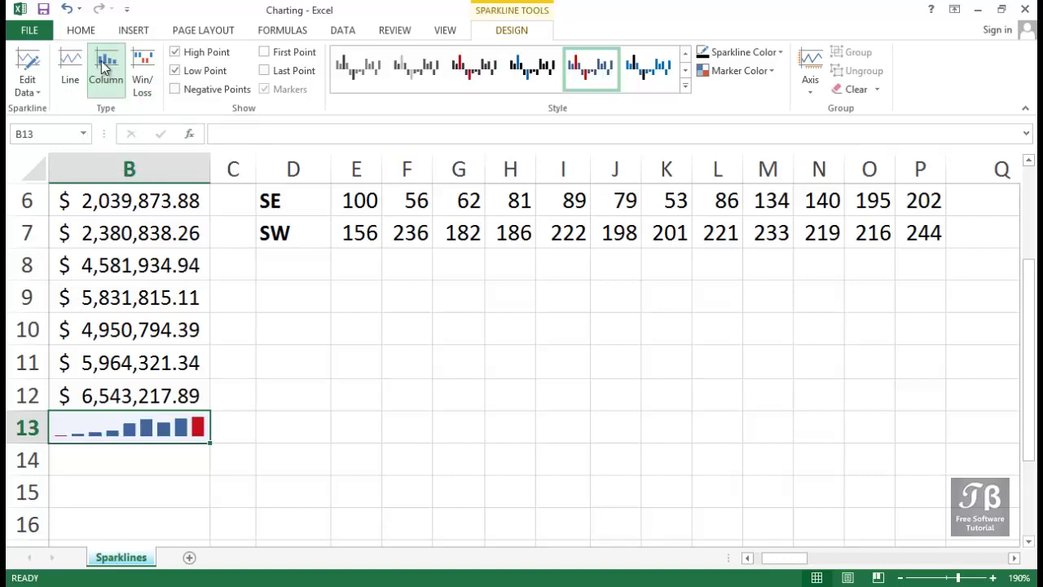
{"action": "left_click", "coordinate": [176, 72]}
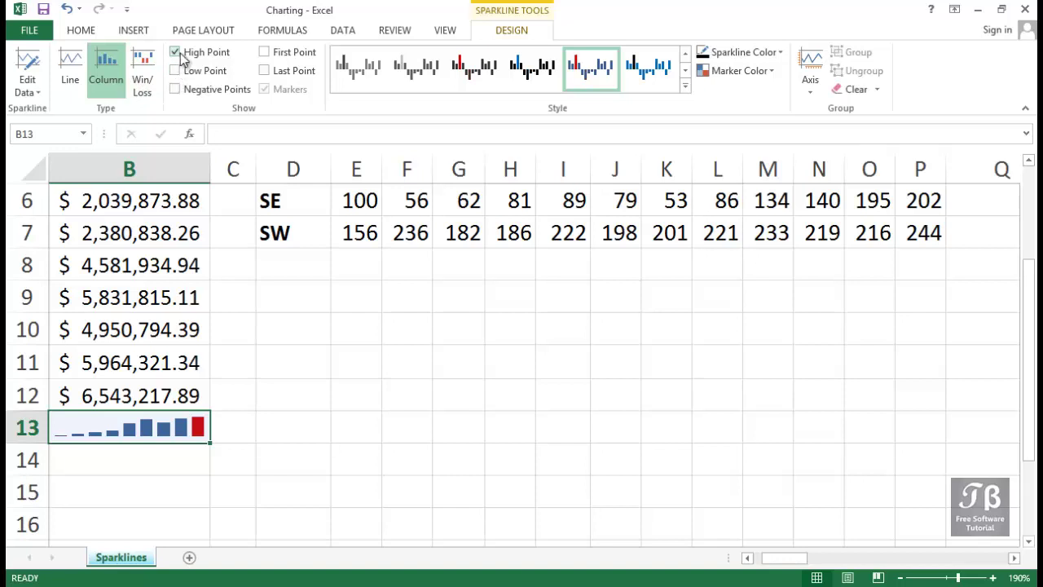
{"action": "left_click", "coordinate": [178, 52]}
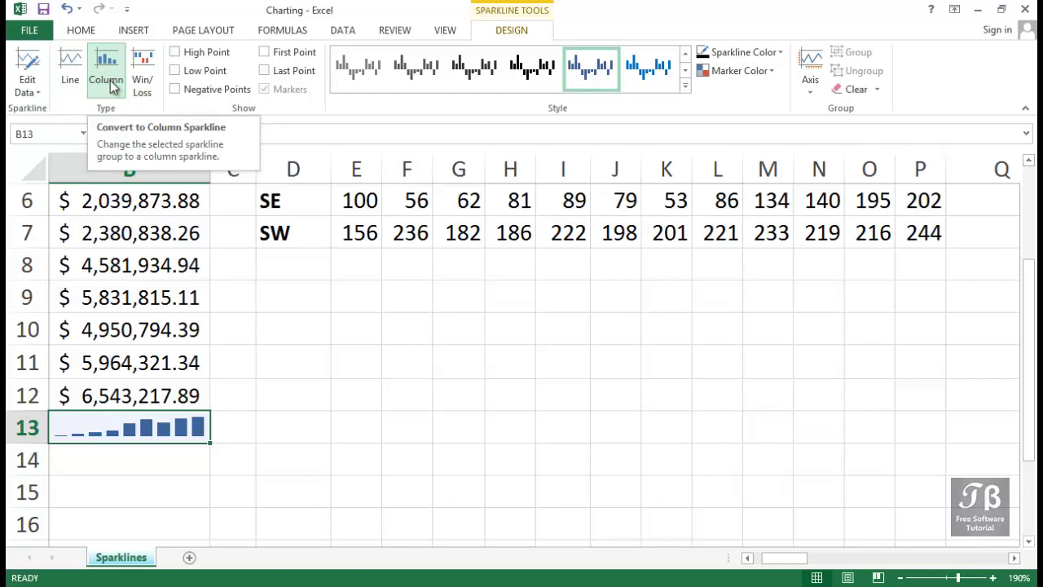
Select Q4:Q7 beside the regional sales rows as the sparkline location
{"action": "left_click", "coordinate": [285, 259]}
{"action": "scroll", "coordinate": [353, 324], "scroll_direction": "up", "scroll_amount": 2}
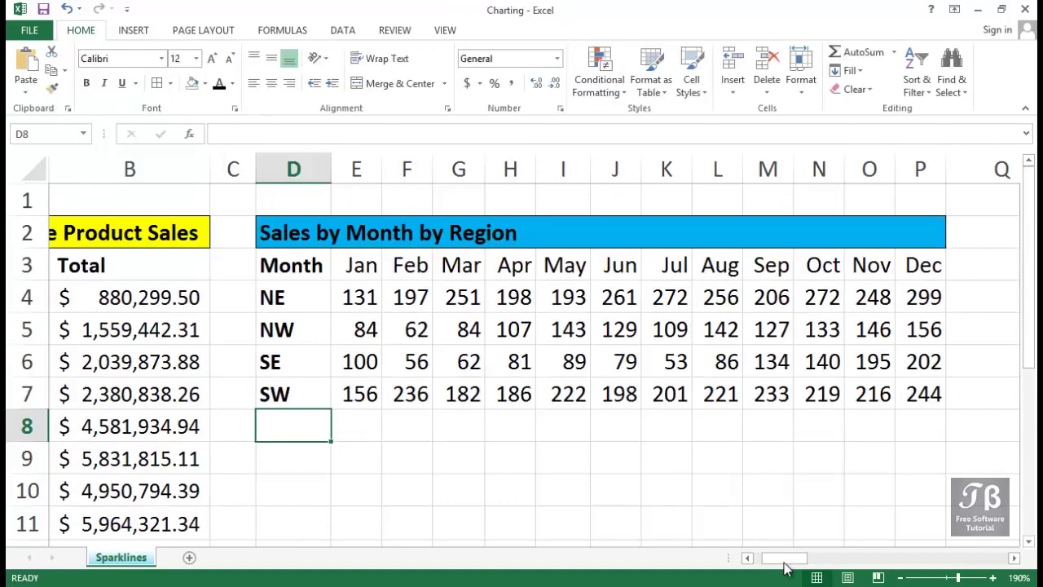
{"action": "left_click", "coordinate": [1014, 557]}
{"action": "left_click", "coordinate": [1014, 557]}
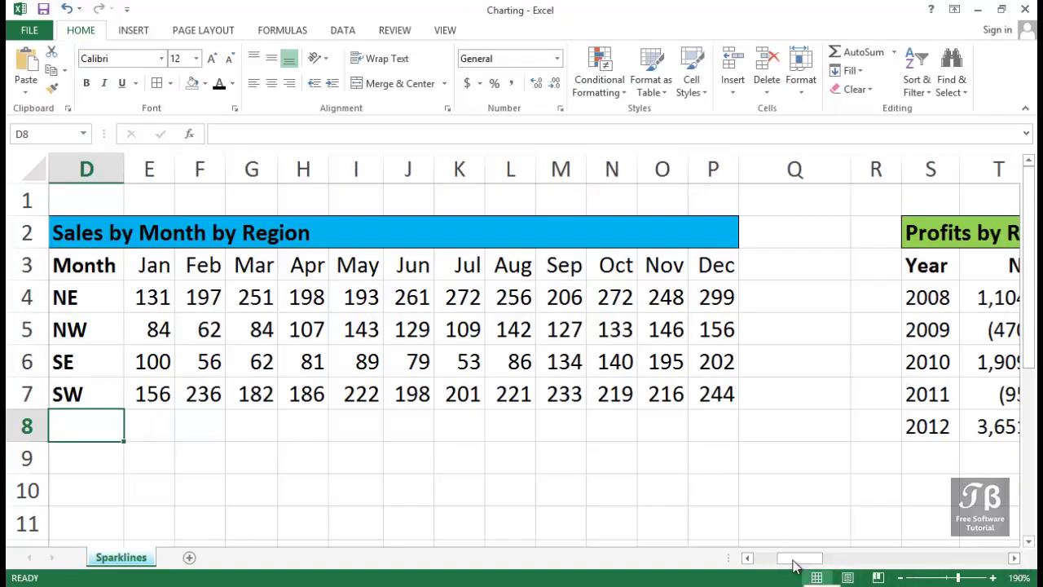
{"action": "left_click_drag", "start_coordinate": [165, 298], "coordinate": [699, 304]}
{"action": "left_click", "coordinate": [792, 304]}
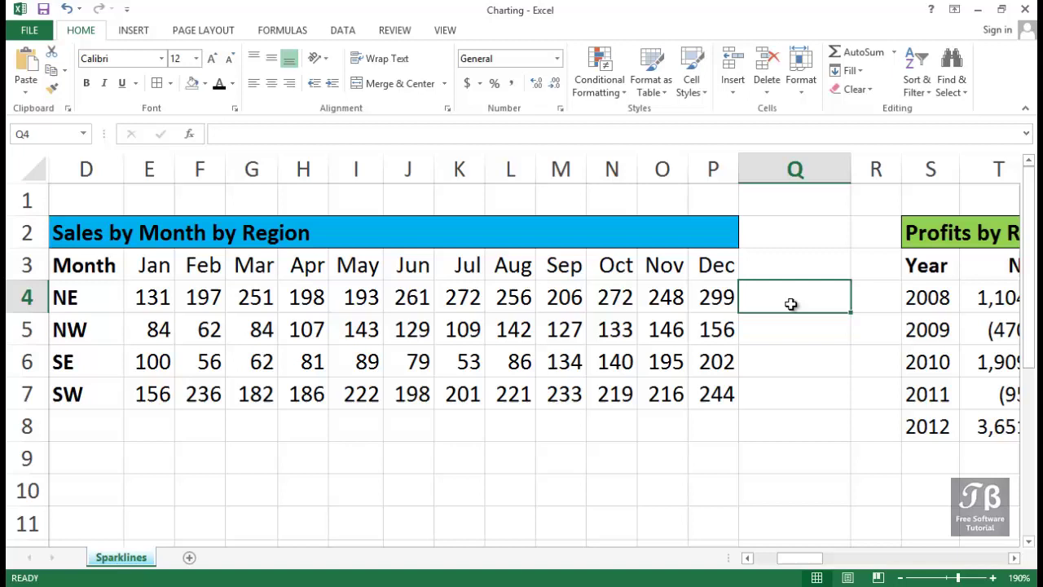
{"action": "left_click_drag", "start_coordinate": [792, 305], "coordinate": [790, 402]}
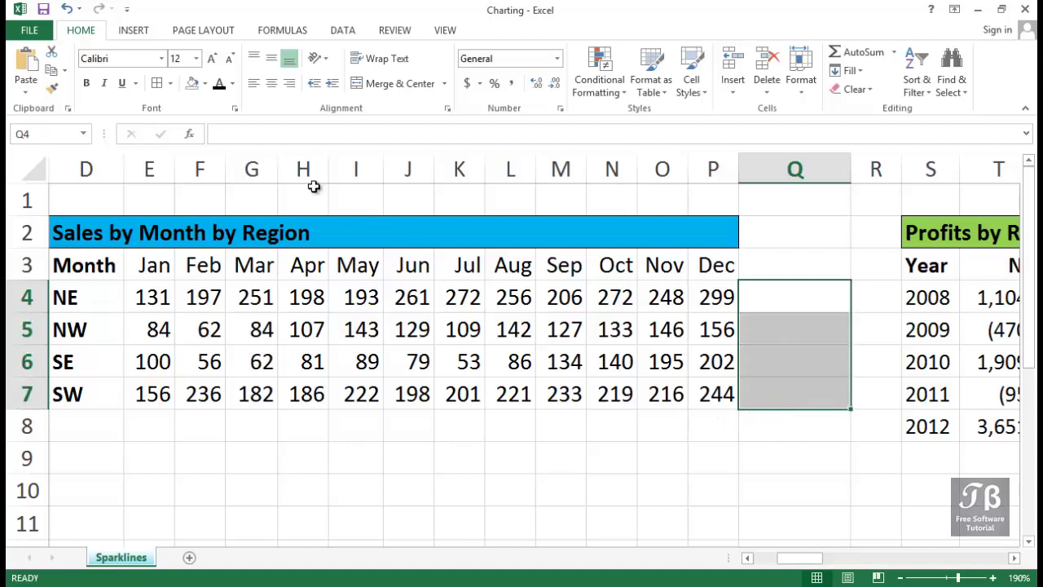
Insert line sparklines using E4:P7 as the data range
{"action": "left_click", "coordinate": [128, 33]}
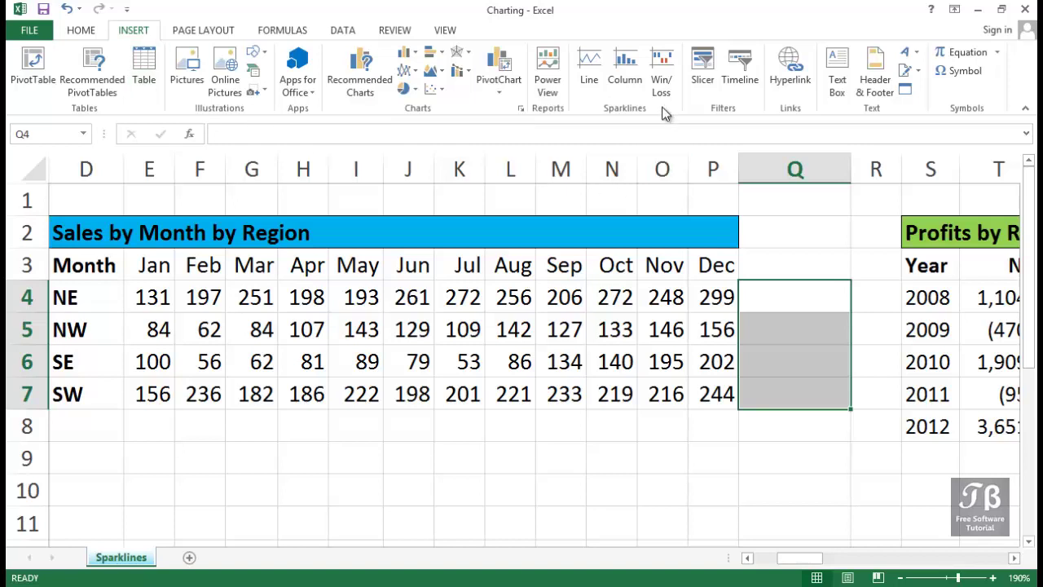
{"action": "left_click", "coordinate": [589, 85]}
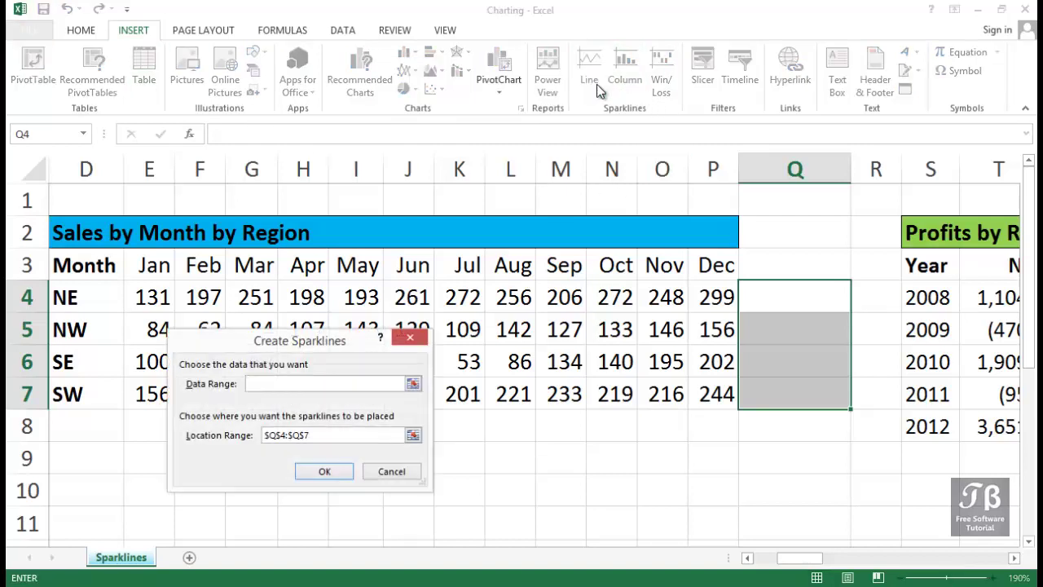
{"action": "left_click_drag", "start_coordinate": [324, 349], "coordinate": [407, 346]}
{"action": "left_click_drag", "start_coordinate": [160, 304], "coordinate": [709, 397]}
{"action": "left_click", "coordinate": [489, 463]}
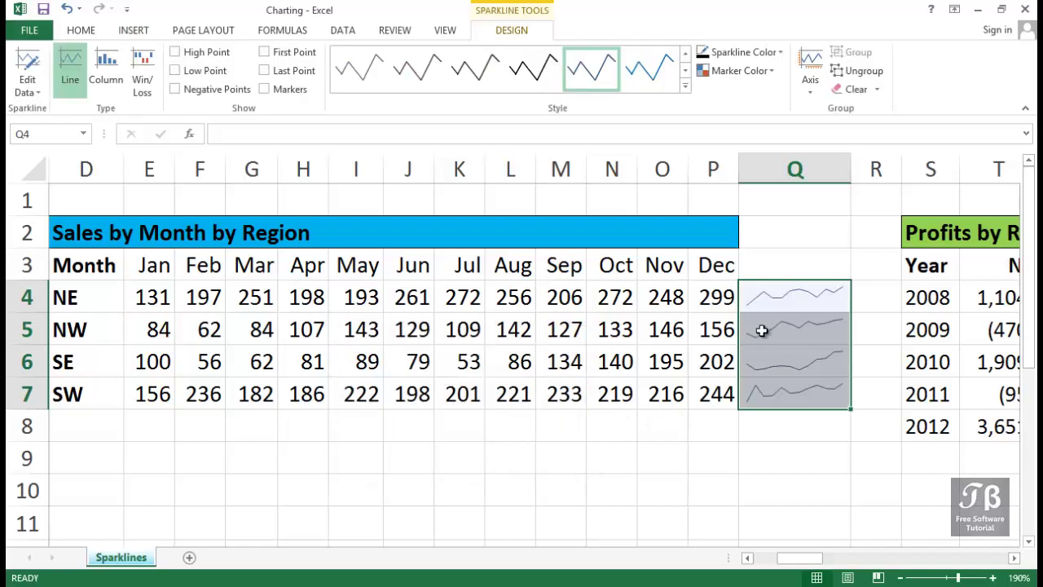
Set the Q4:Q7 sparkline line weight to 2¼ pt
{"action": "left_click", "coordinate": [778, 51]}
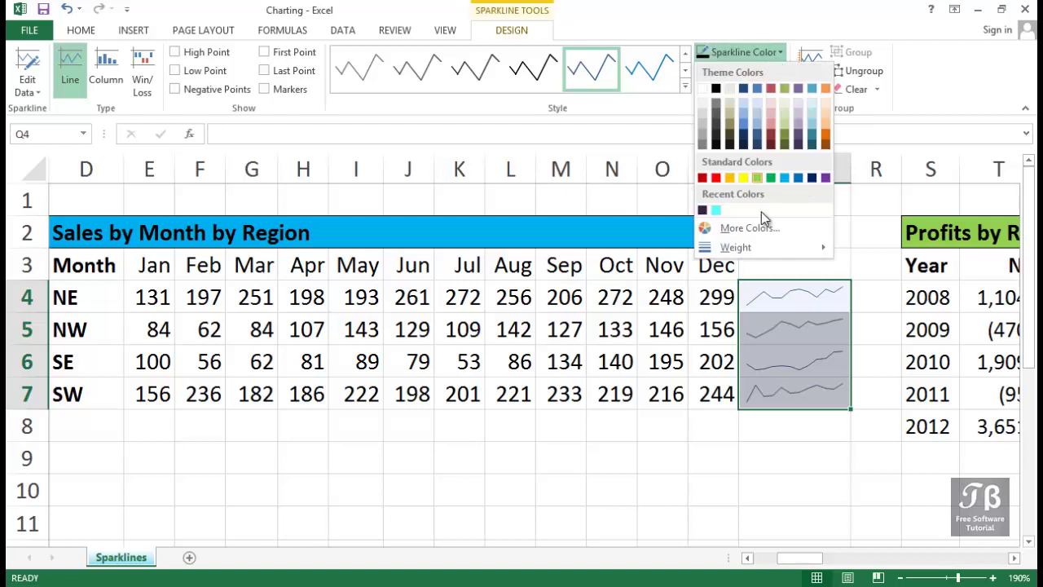
{"action": "mouse_move", "coordinate": [768, 247]}
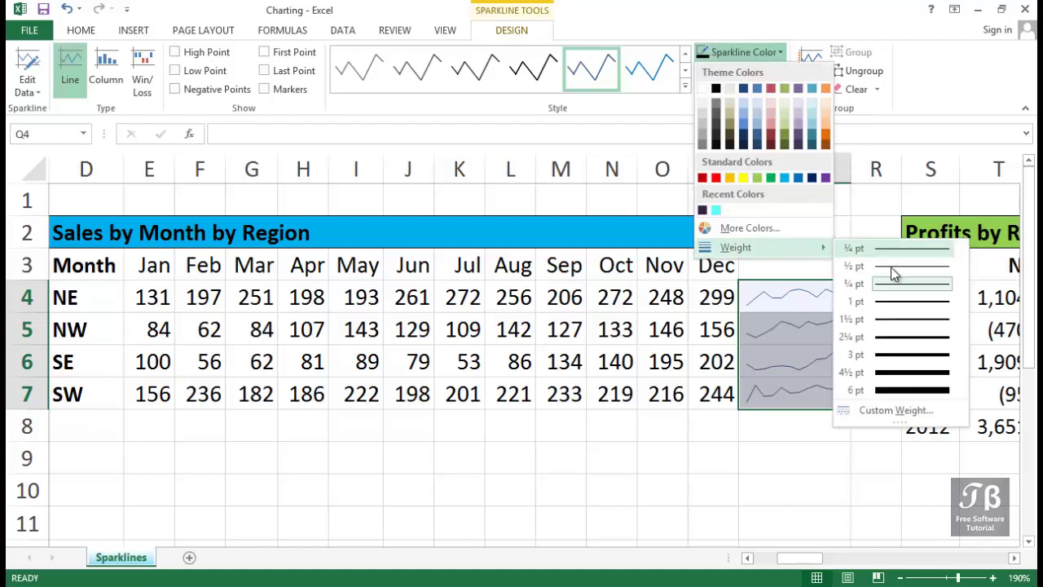
{"action": "left_click", "coordinate": [907, 336]}
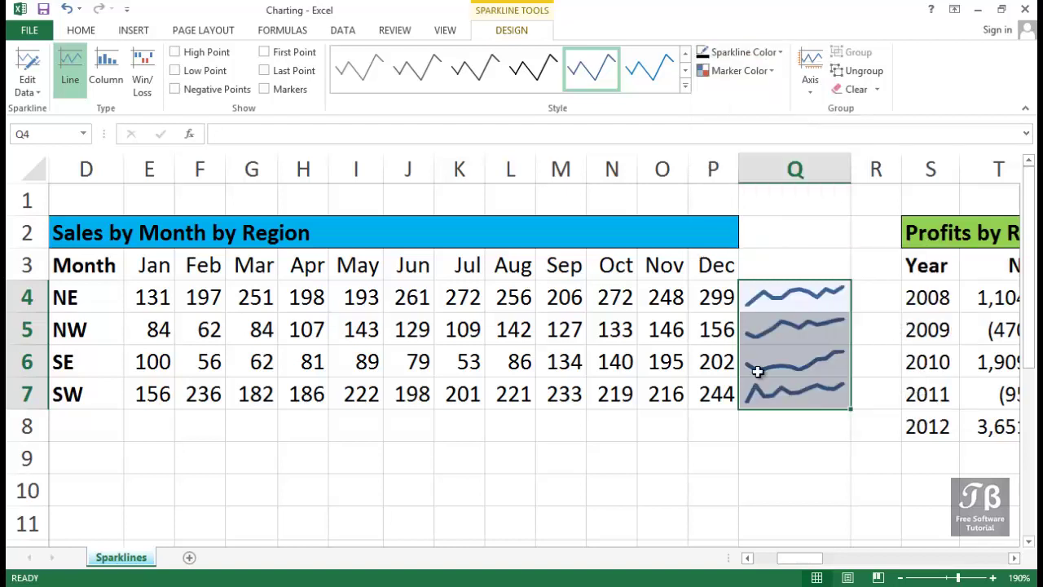
Toggle High Point, Low Point and Markers on, then turn all three off again
{"action": "left_click", "coordinate": [200, 52]}
{"action": "left_click", "coordinate": [201, 72]}
{"action": "left_click", "coordinate": [283, 89]}
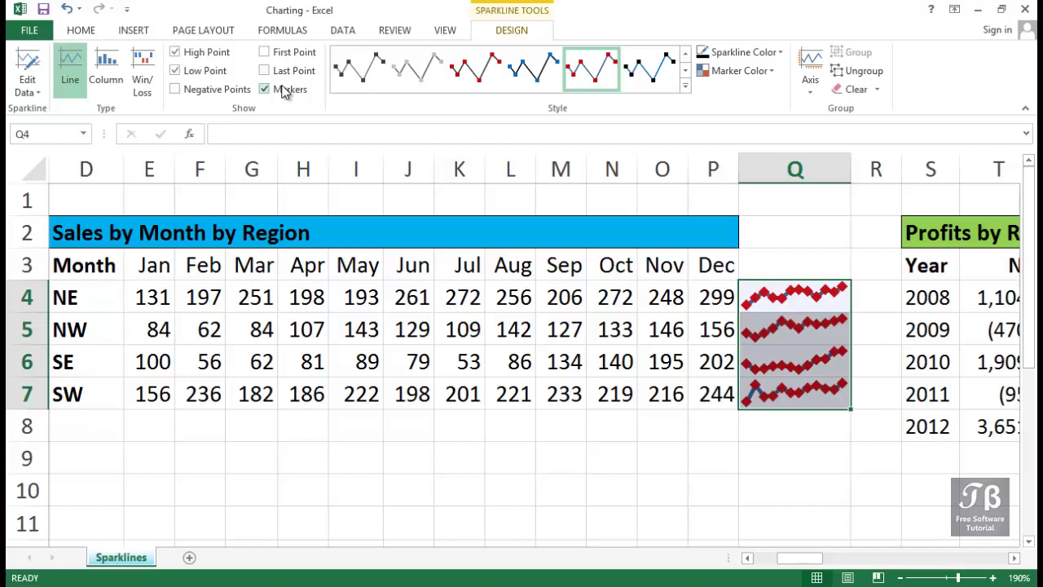
{"action": "left_click", "coordinate": [283, 90]}
{"action": "left_click", "coordinate": [219, 71]}
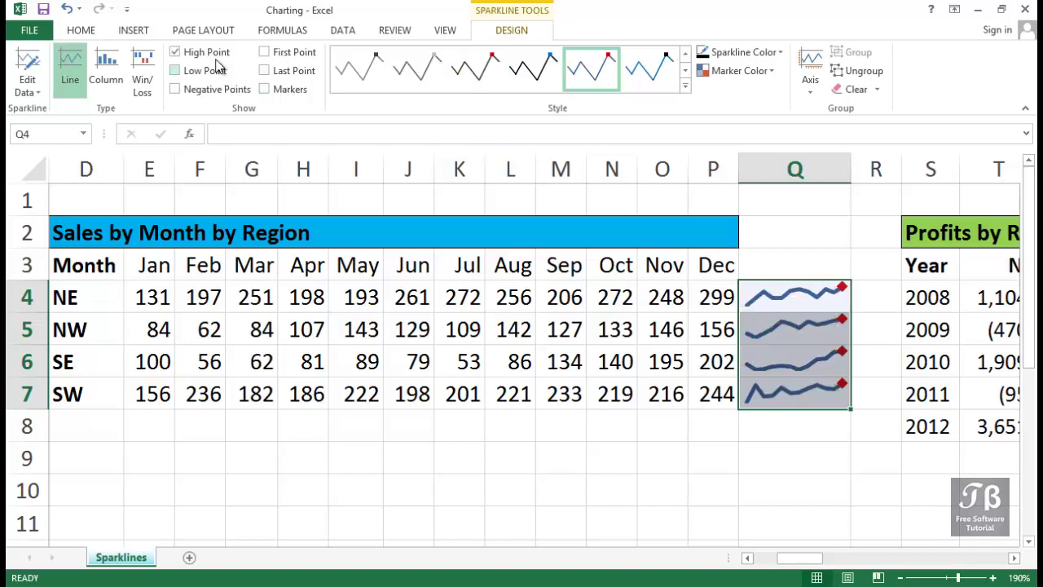
{"action": "left_click", "coordinate": [219, 53]}
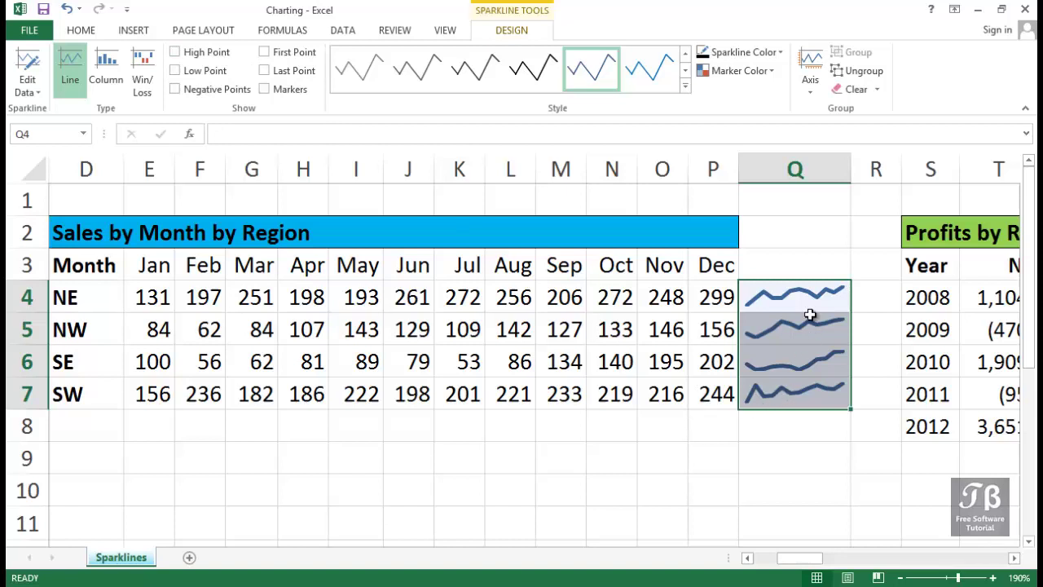
Drag column Q's right border back and forth, leaving the column wider than before
{"action": "left_click_drag", "start_coordinate": [852, 170], "coordinate": [922, 174]}
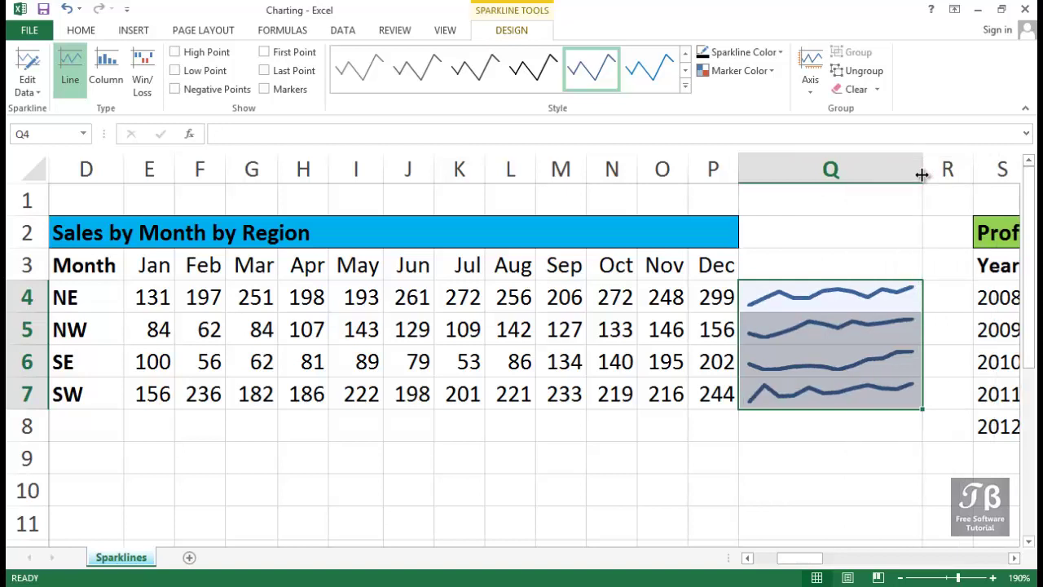
{"action": "left_click_drag", "start_coordinate": [921, 175], "coordinate": [795, 174]}
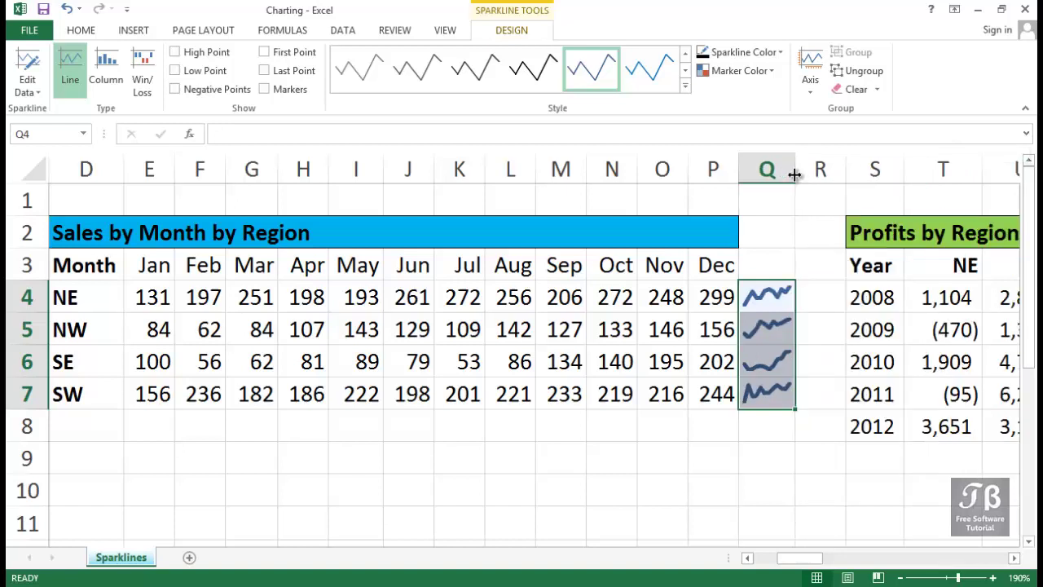
{"action": "left_click_drag", "start_coordinate": [794, 174], "coordinate": [877, 178]}
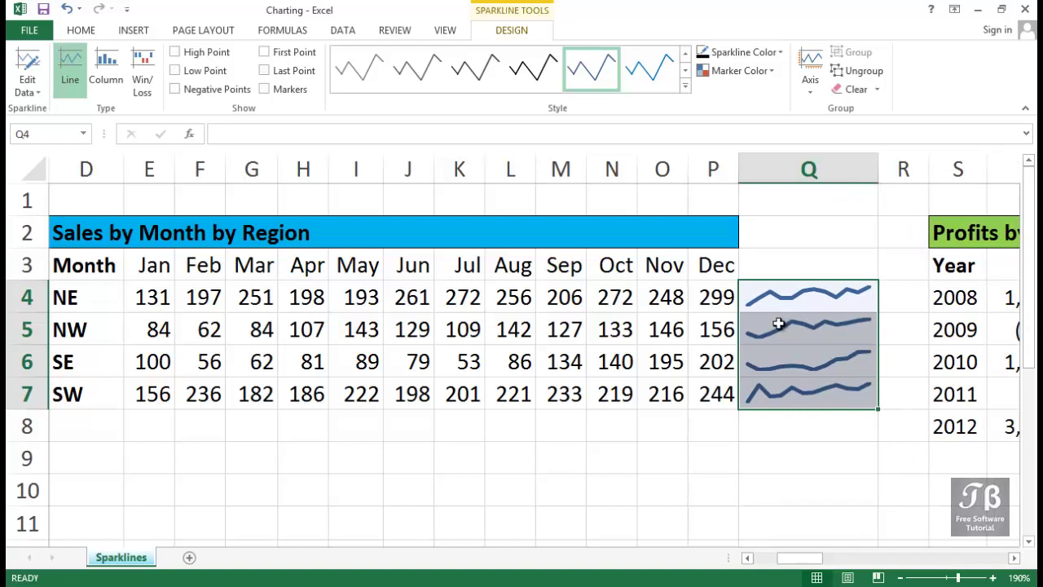
Select the Q4:Q7 sparklines, turn on Markers, and make column Q slightly narrower
{"action": "left_click", "coordinate": [775, 297]}
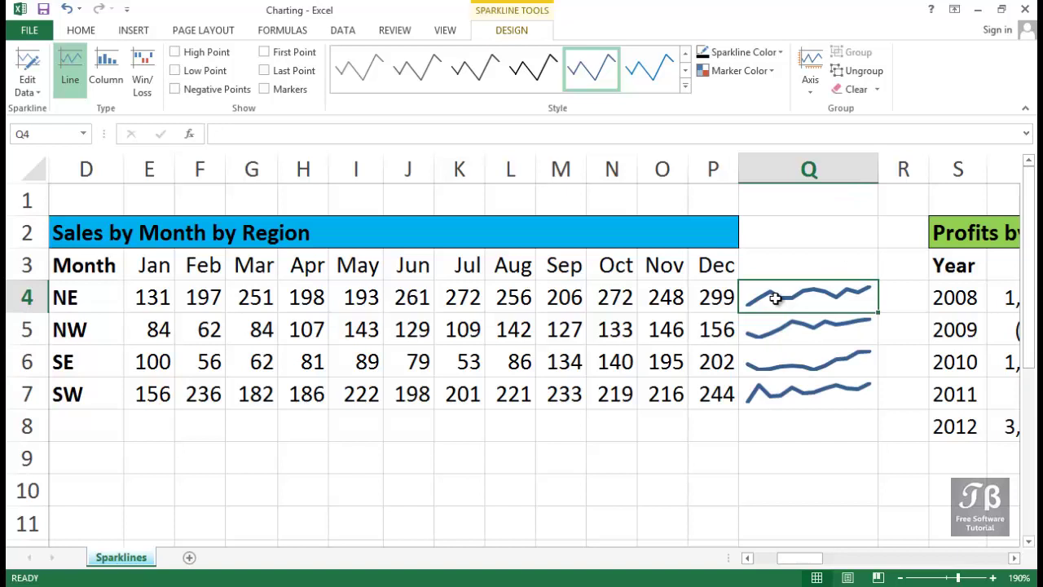
{"action": "left_click", "coordinate": [779, 392]}
{"action": "left_click_drag", "start_coordinate": [778, 392], "coordinate": [787, 298]}
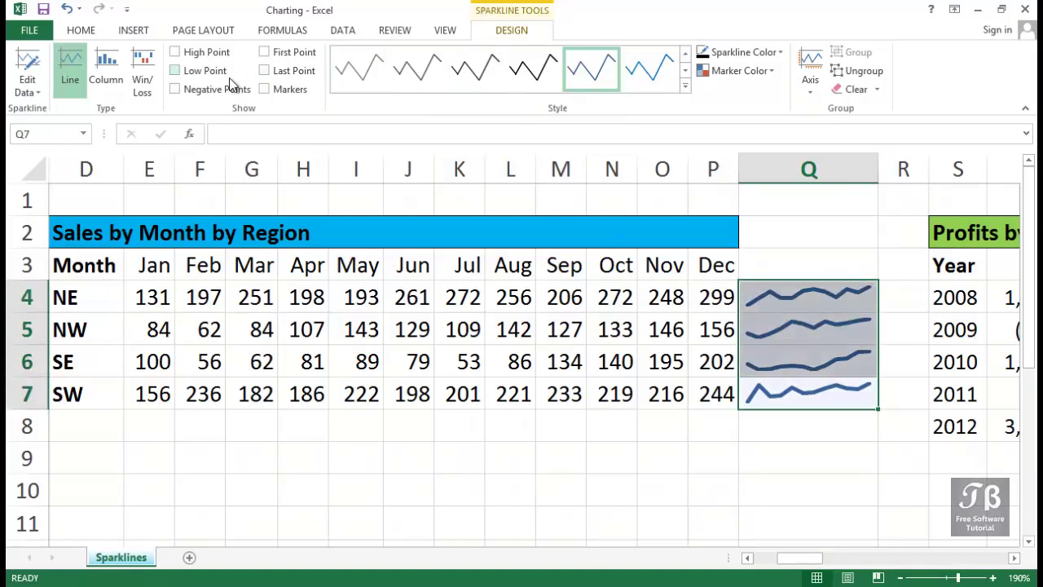
{"action": "left_click", "coordinate": [275, 90]}
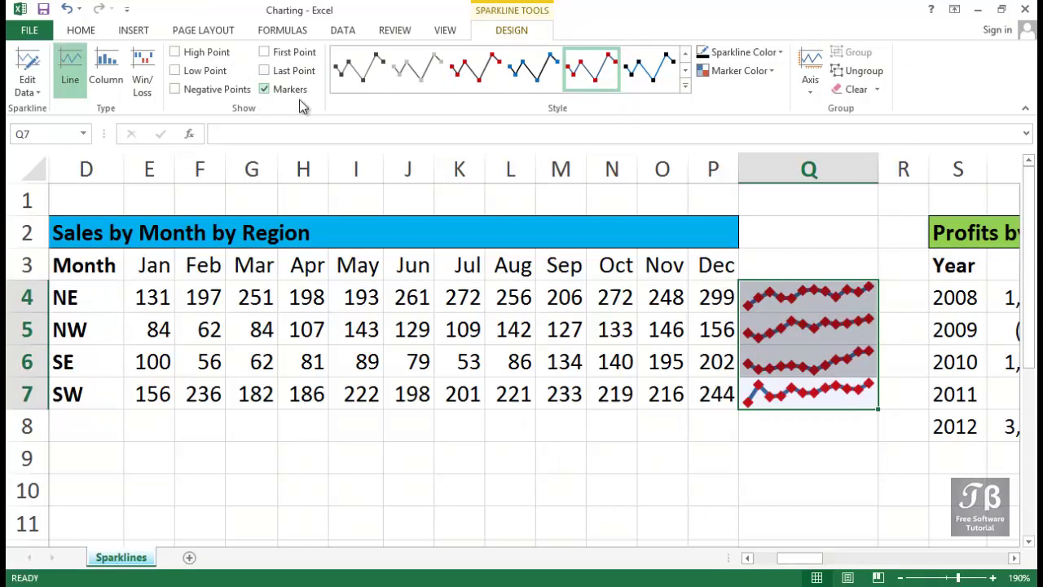
{"action": "mouse_move", "coordinate": [881, 168]}
{"action": "left_mouse_down"}
{"action": "mouse_move", "coordinate": [931, 169]}
{"action": "mouse_move", "coordinate": [783, 169]}
{"action": "mouse_move", "coordinate": [863, 169]}
{"action": "left_mouse_up"}
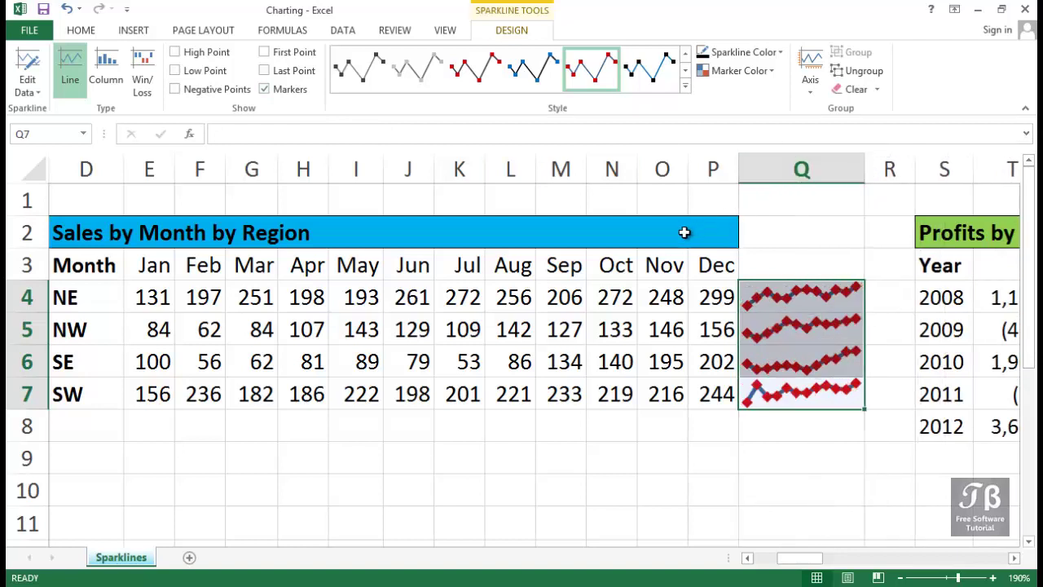
Select rows 4–7, then select the Q4:Q7 sparklines and drag column Q wider
{"action": "left_click", "coordinate": [28, 297]}
{"action": "left_click_drag", "start_coordinate": [28, 297], "coordinate": [24, 441]}
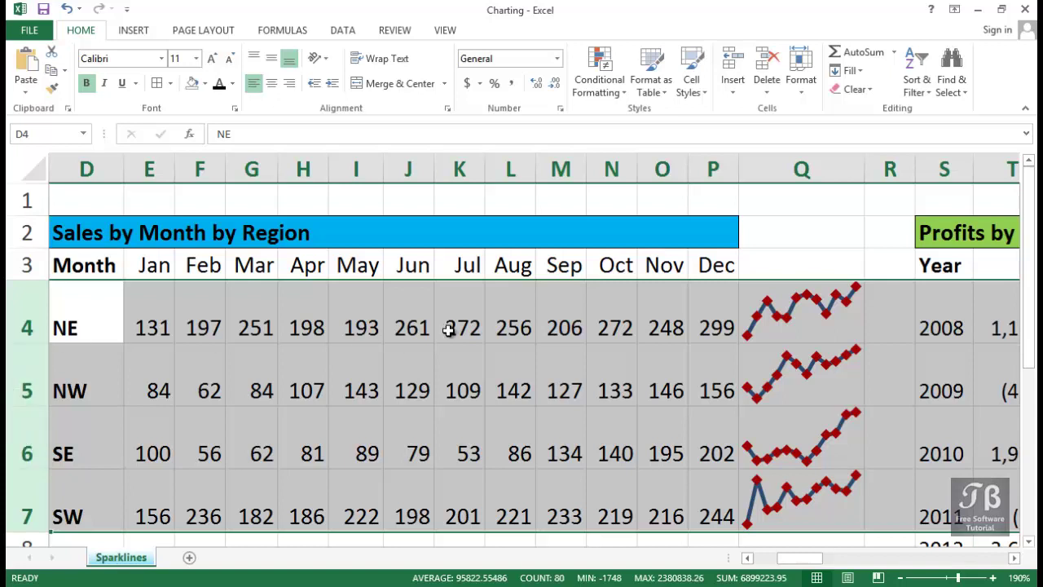
{"action": "left_click", "coordinate": [824, 305]}
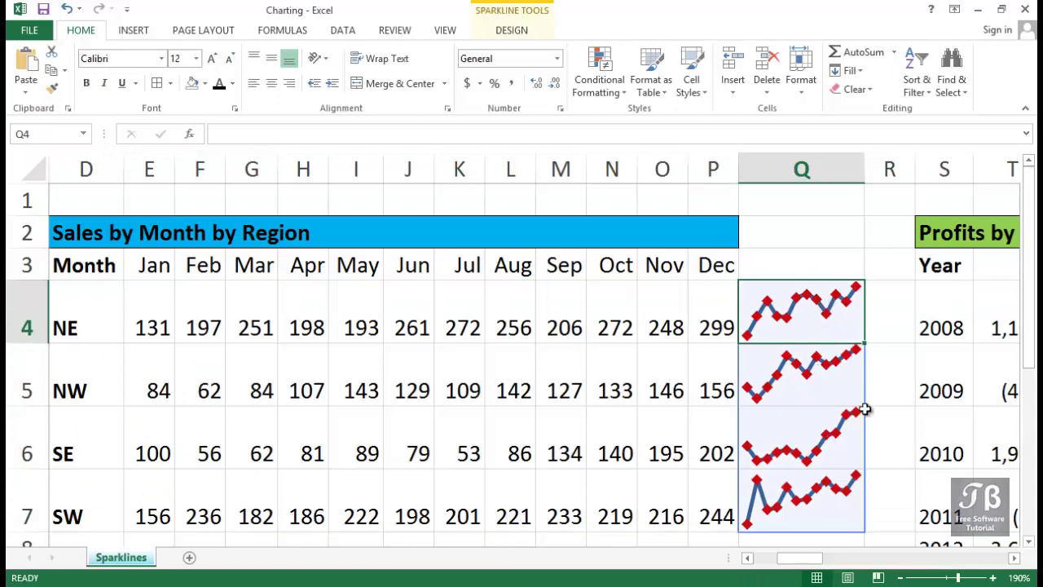
{"action": "left_click_drag", "start_coordinate": [840, 496], "coordinate": [836, 317]}
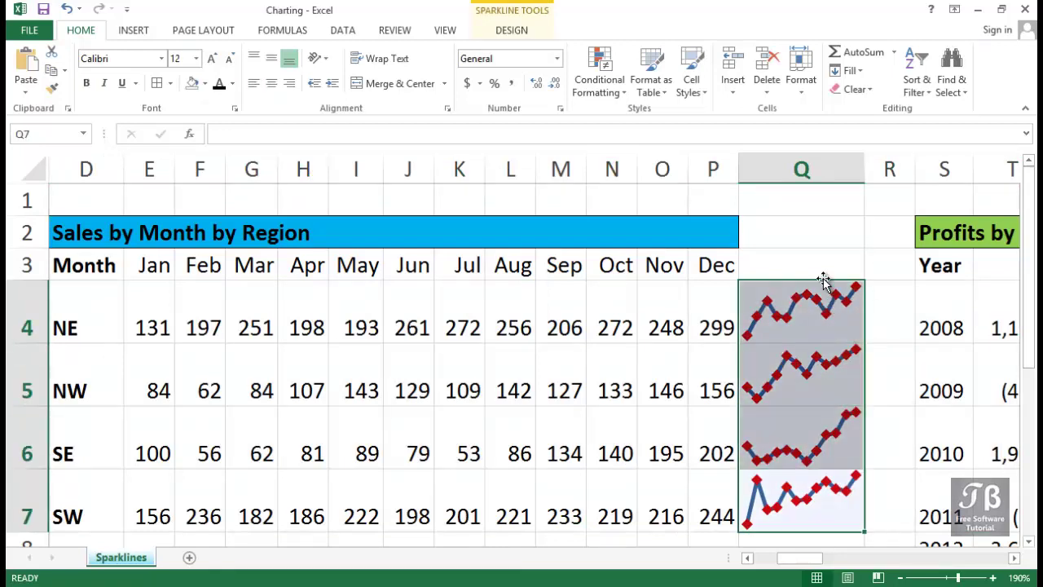
{"action": "left_click_drag", "start_coordinate": [865, 169], "coordinate": [884, 166]}
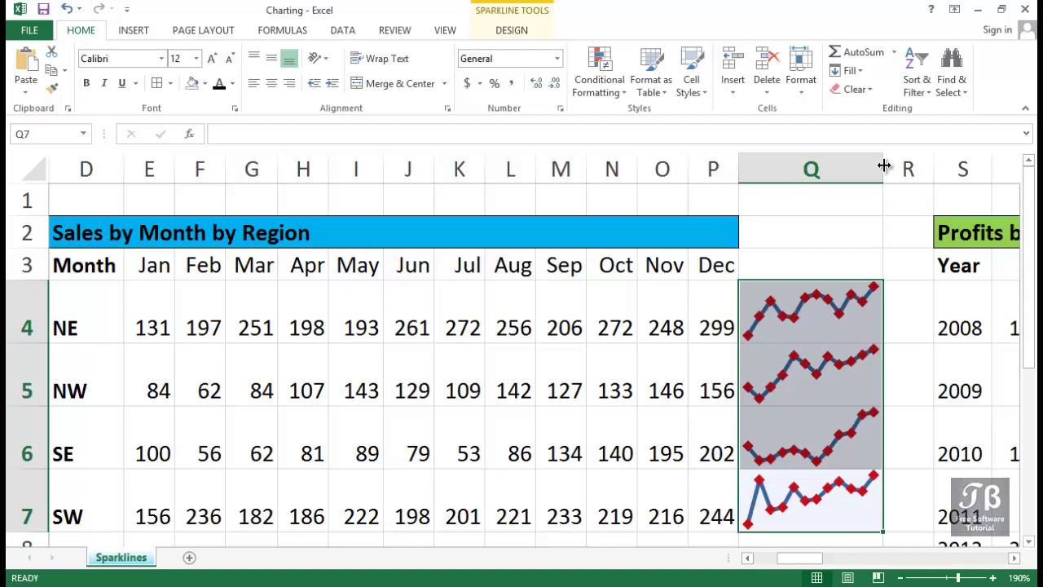
Shrink rows 4, 5 and 6 back to a compact height beside the Q4:Q7 sparklines
{"action": "left_click", "coordinate": [1015, 560]}
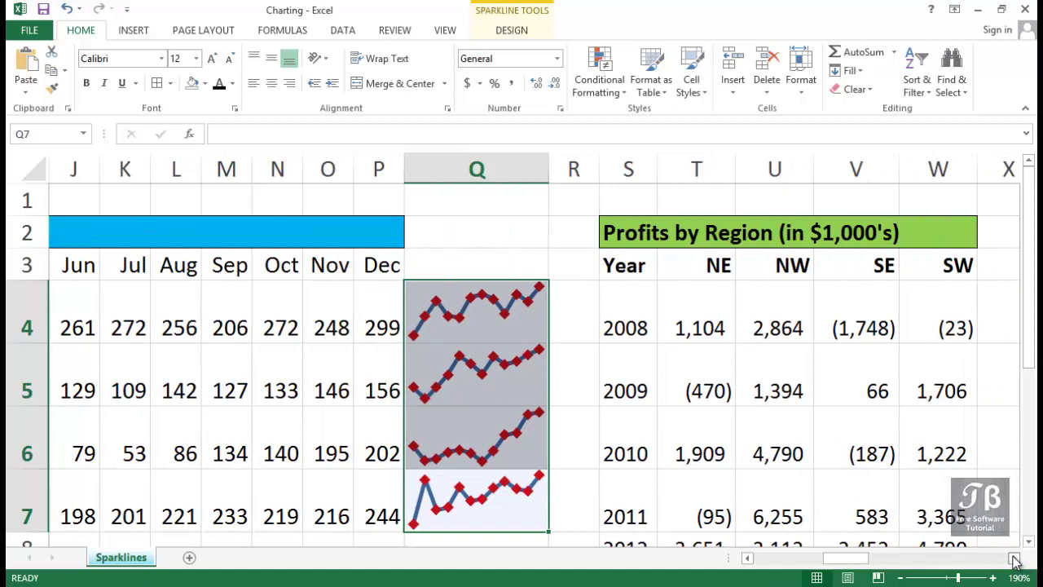
{"action": "scroll", "coordinate": [1007, 514], "scroll_direction": "down", "scroll_amount": 1}
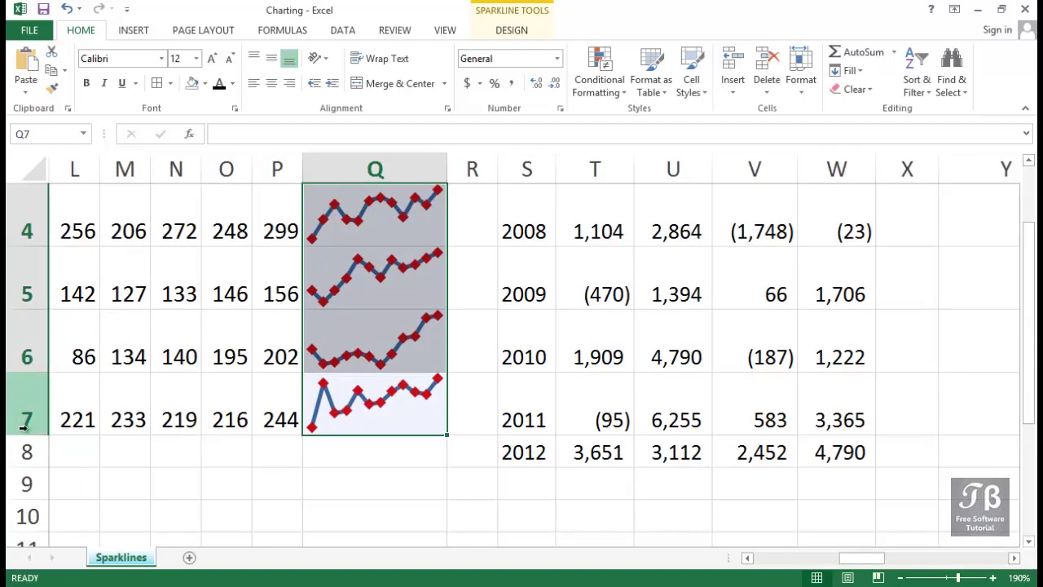
{"action": "left_click_drag", "start_coordinate": [25, 433], "coordinate": [25, 405]}
{"action": "scroll", "coordinate": [26, 359], "scroll_direction": "up", "scroll_amount": 1}
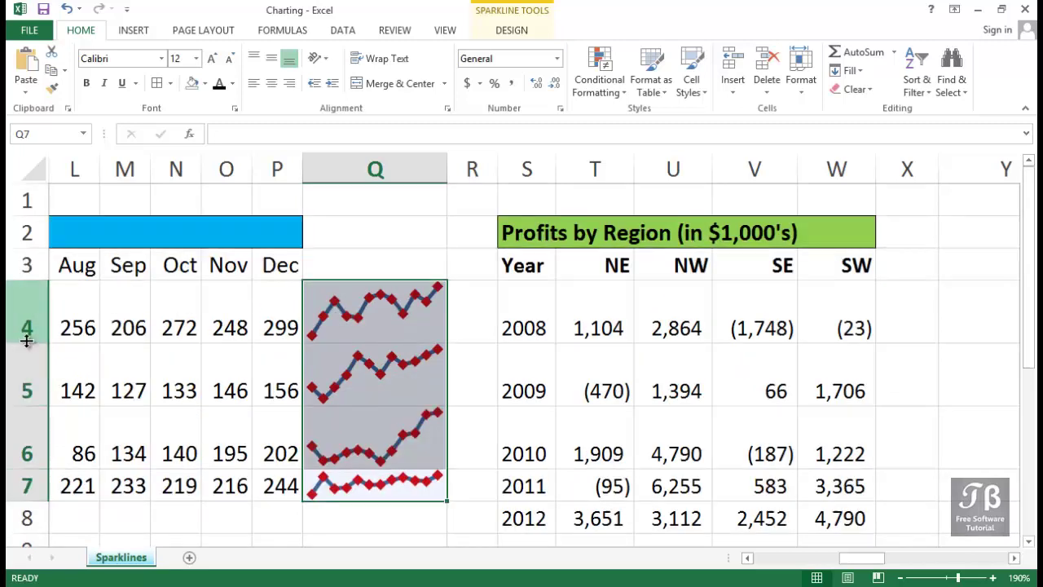
{"action": "left_click_drag", "start_coordinate": [27, 342], "coordinate": [31, 312]}
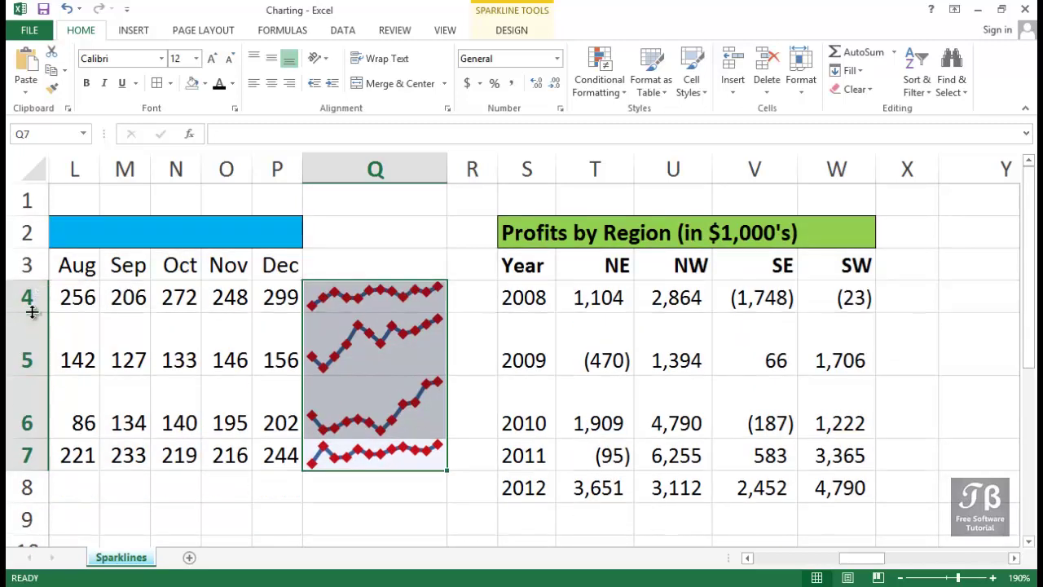
{"action": "left_click_drag", "start_coordinate": [25, 375], "coordinate": [26, 344]}
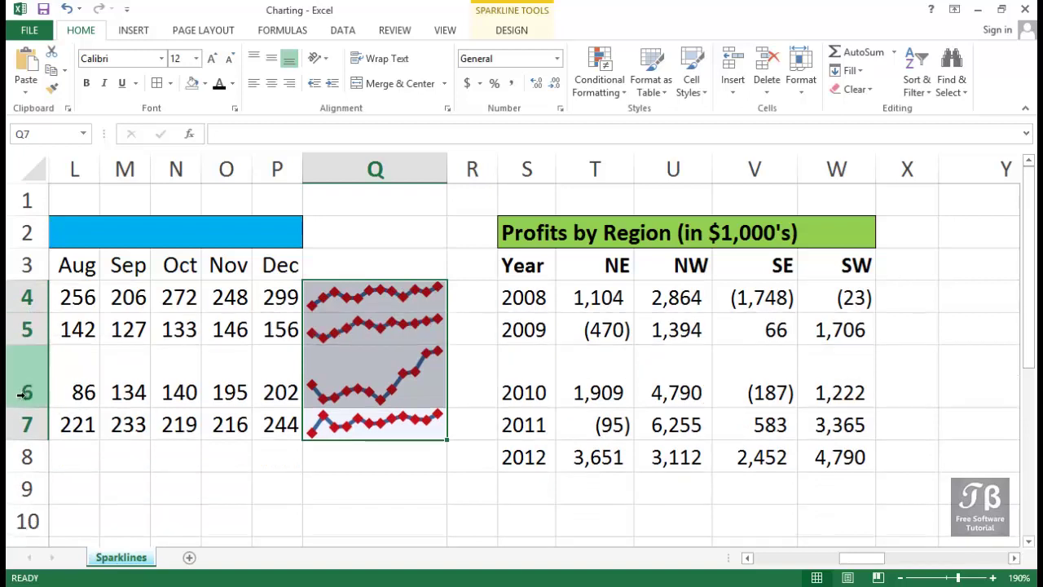
{"action": "left_click_drag", "start_coordinate": [27, 407], "coordinate": [27, 377]}
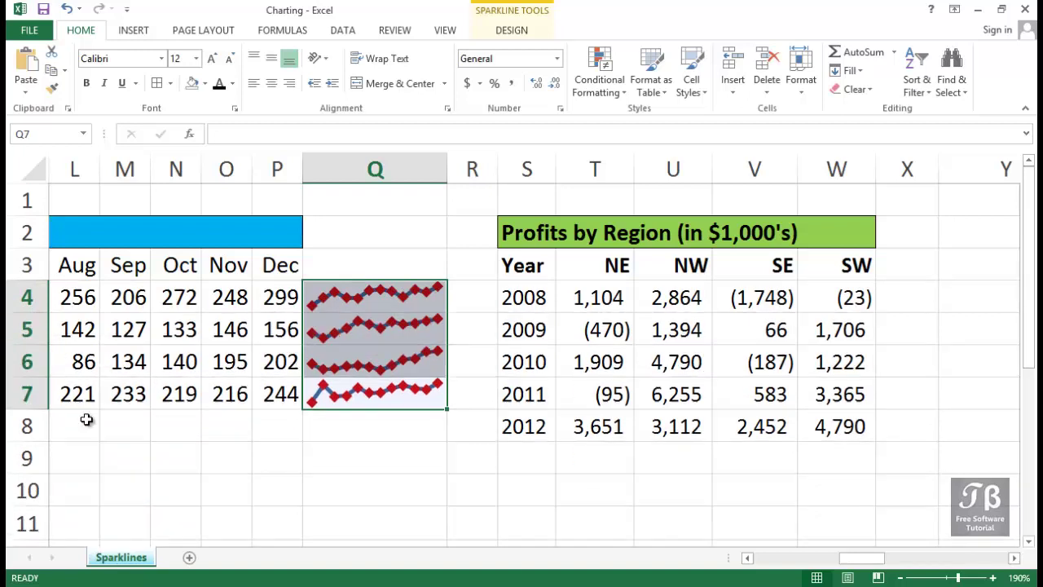
{"action": "left_click", "coordinate": [564, 296]}
Select X4:X8 and widen column X to hold sparklines
{"action": "left_click", "coordinate": [903, 306]}
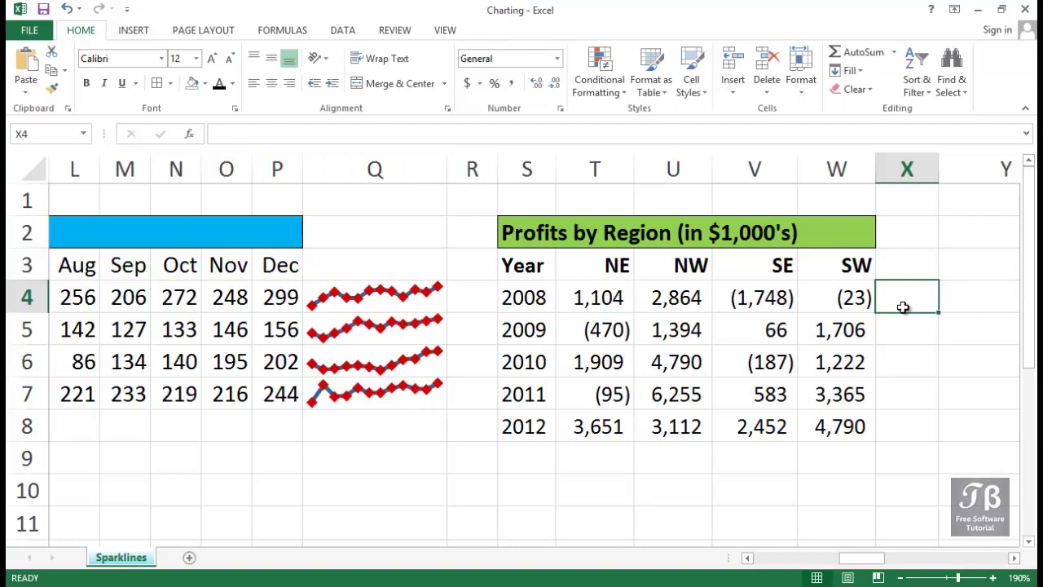
{"action": "left_click_drag", "start_coordinate": [903, 306], "coordinate": [903, 424]}
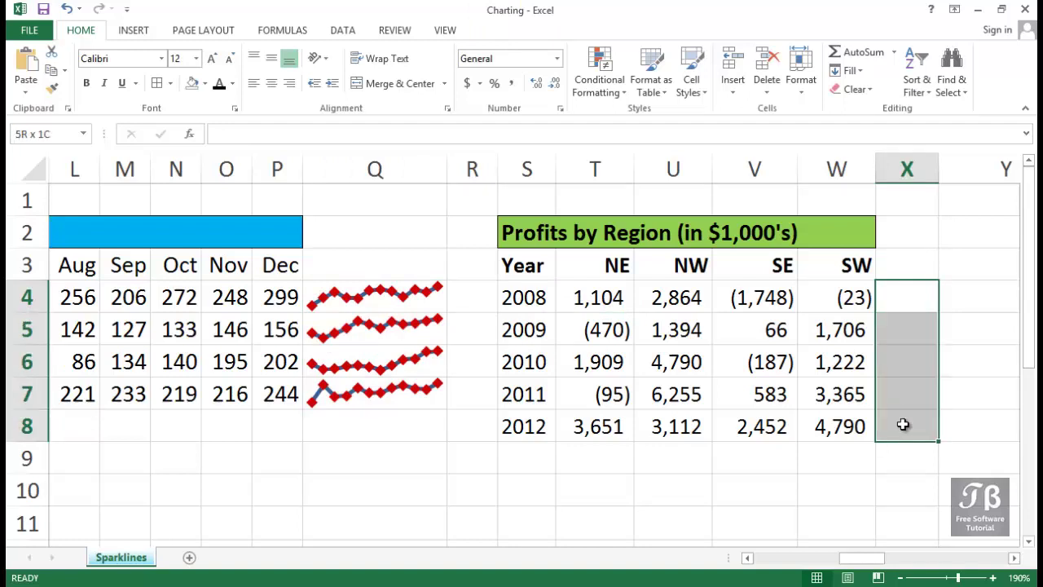
{"action": "left_click_drag", "start_coordinate": [939, 167], "coordinate": [992, 166]}
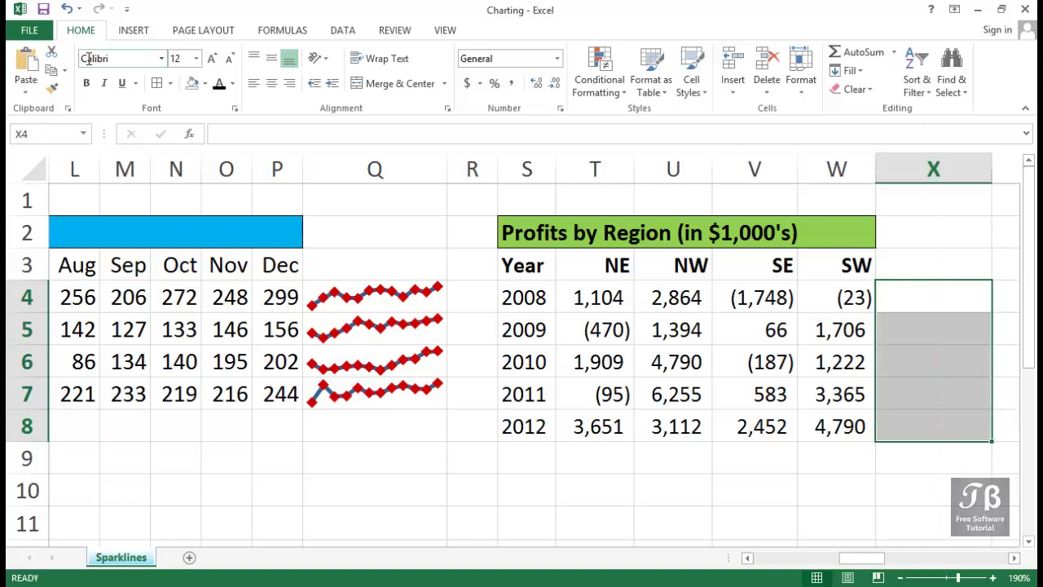
Insert Win/Loss sparklines in X4:X8 using the T4:W8 profit figures as data
{"action": "left_click", "coordinate": [132, 30]}
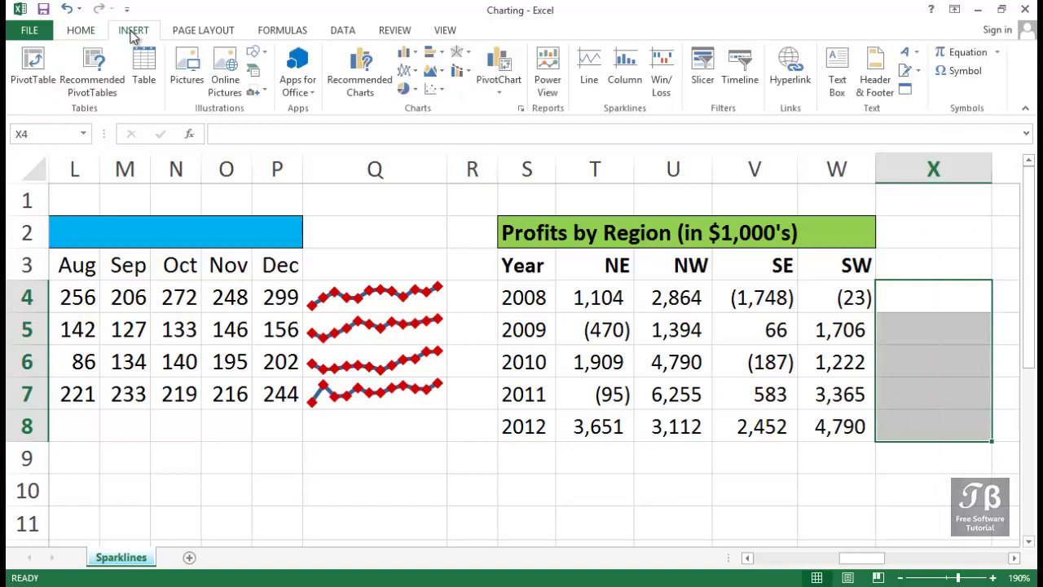
{"action": "left_click", "coordinate": [663, 86]}
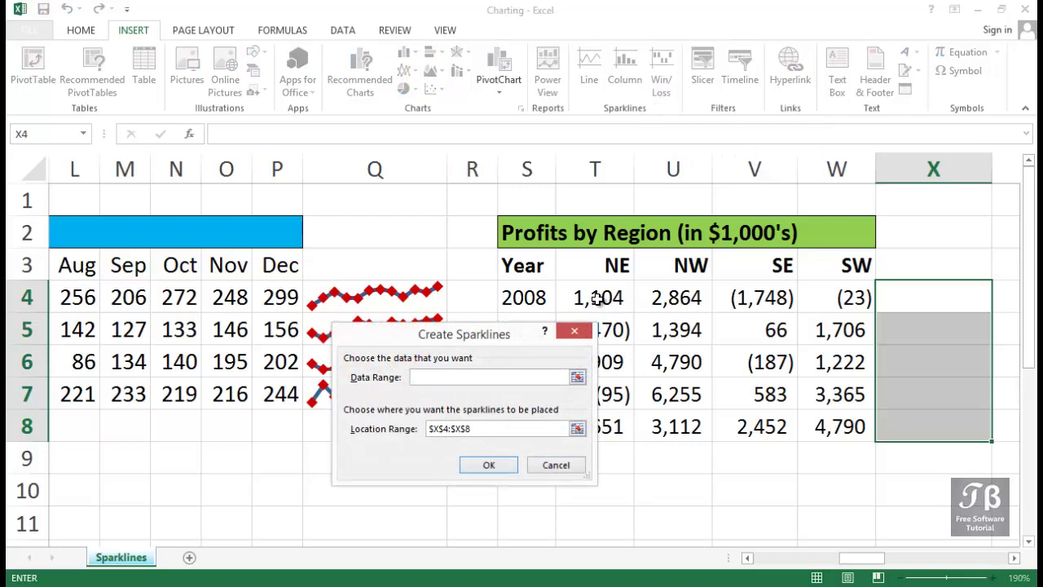
{"action": "left_click_drag", "start_coordinate": [599, 298], "coordinate": [841, 423]}
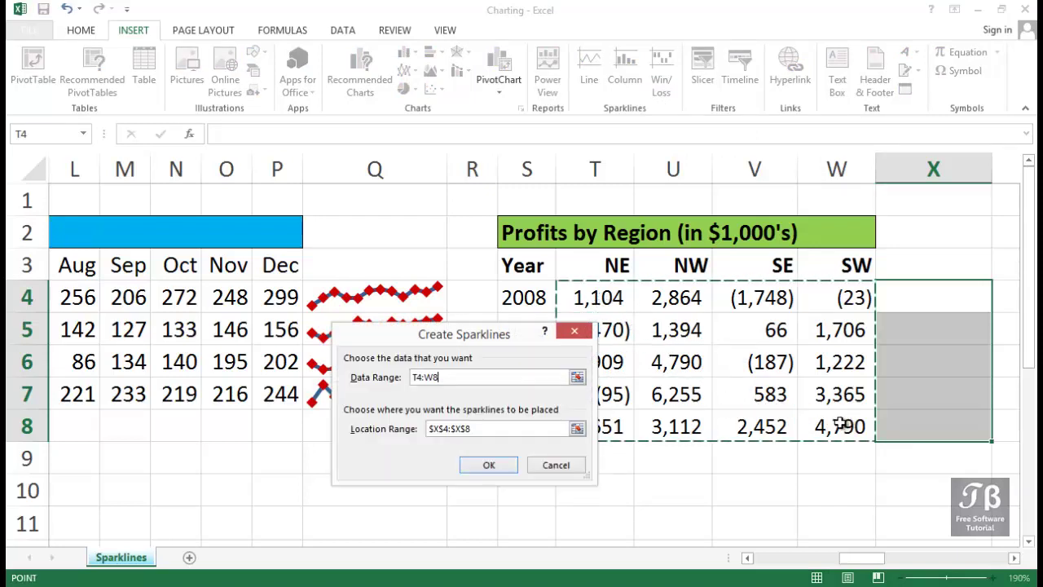
{"action": "left_click", "coordinate": [490, 473]}
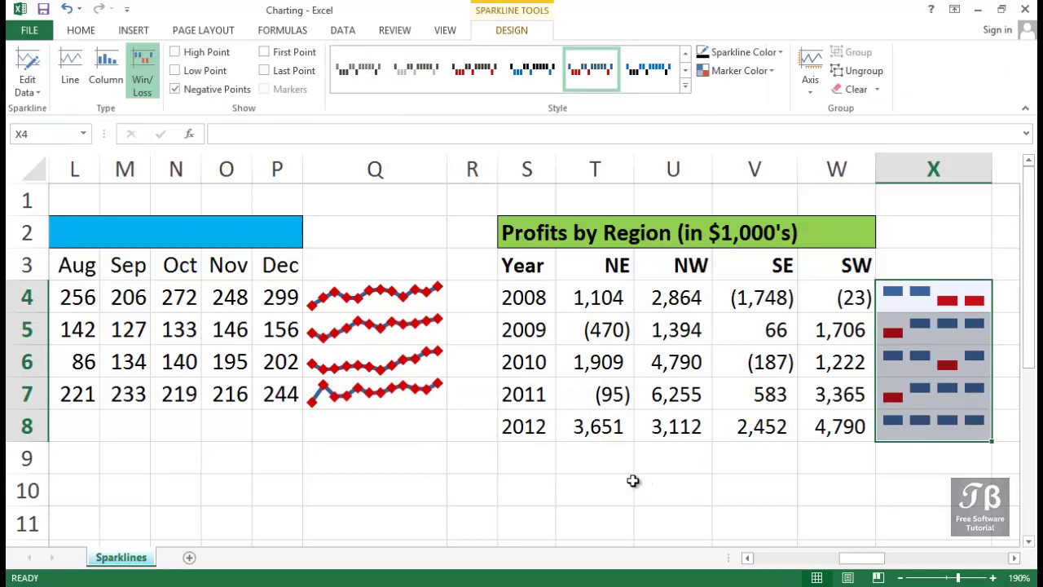
Add Win/Loss sparklines in T9:W9 with T4:W8 as the data range, one per region
{"action": "left_click", "coordinate": [587, 458]}
{"action": "left_click_drag", "start_coordinate": [676, 458], "coordinate": [836, 457]}
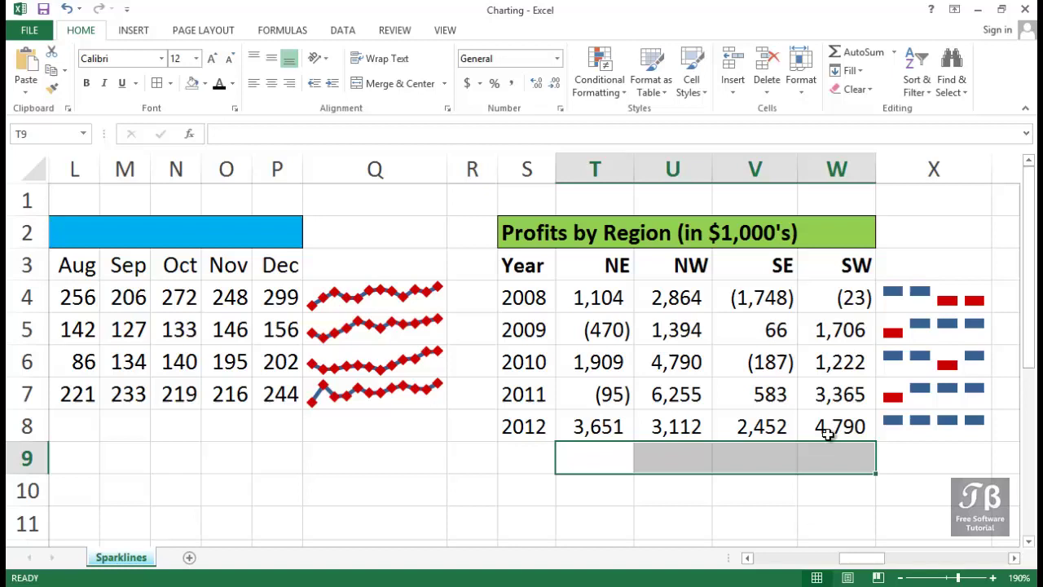
{"action": "left_click", "coordinate": [134, 31]}
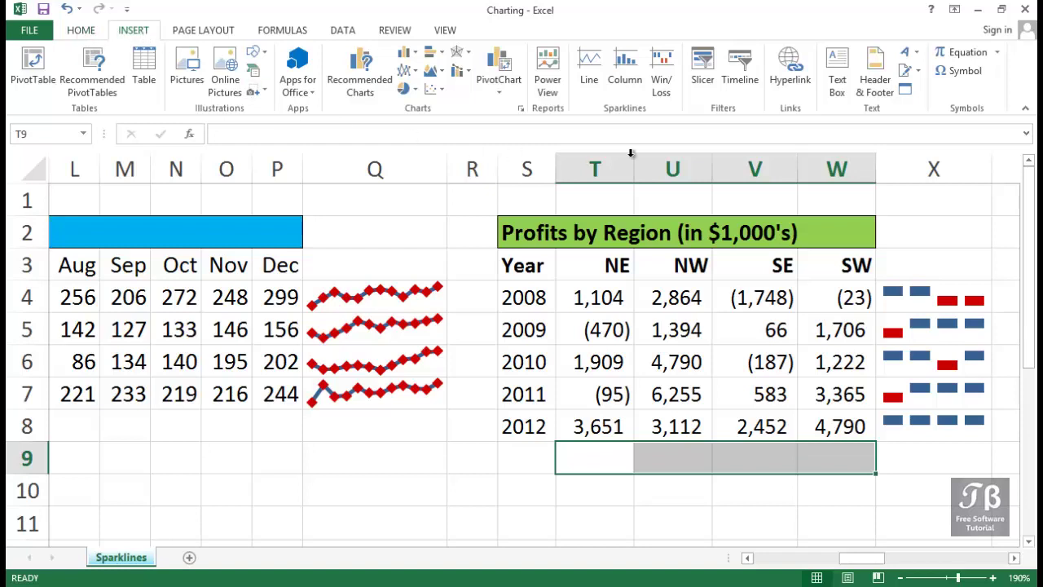
{"action": "left_click", "coordinate": [660, 97]}
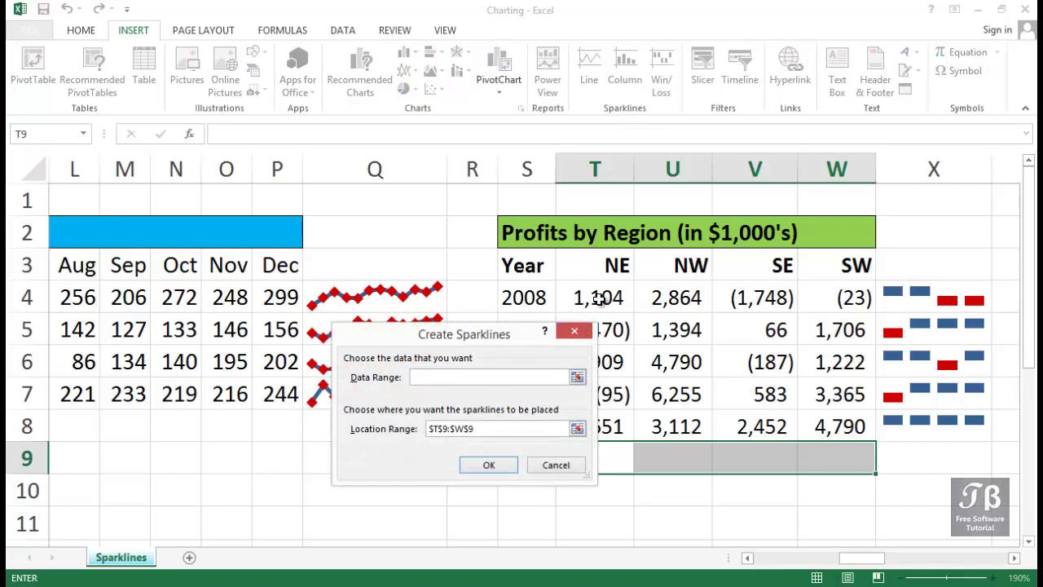
{"action": "left_click_drag", "start_coordinate": [599, 298], "coordinate": [821, 425]}
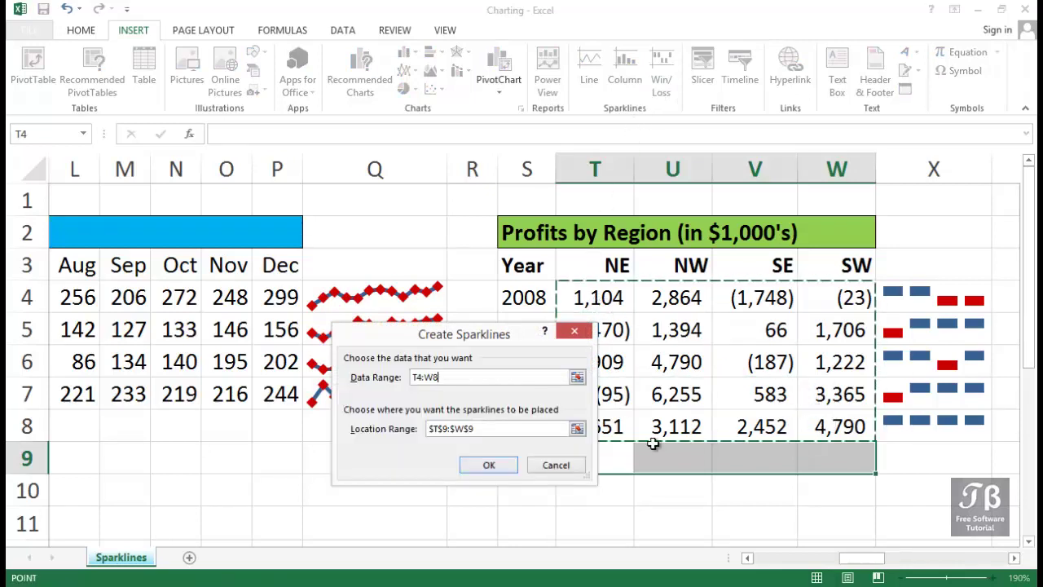
{"action": "left_click", "coordinate": [486, 466]}
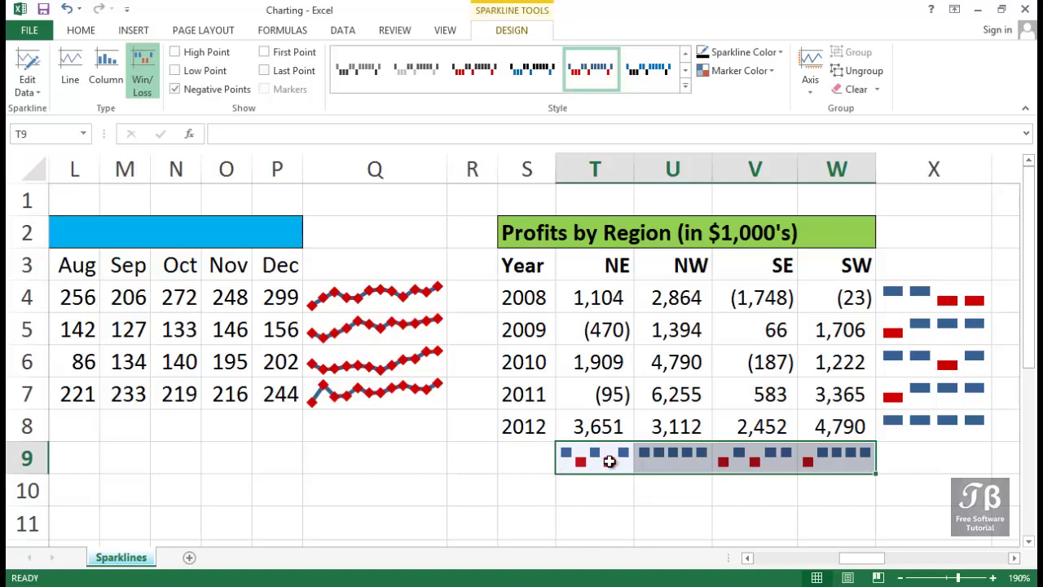
Turn on Show Axis for the T9:W9 Win/Loss sparklines, then reselect the X4:X8 sparklines
{"action": "left_click", "coordinate": [810, 94]}
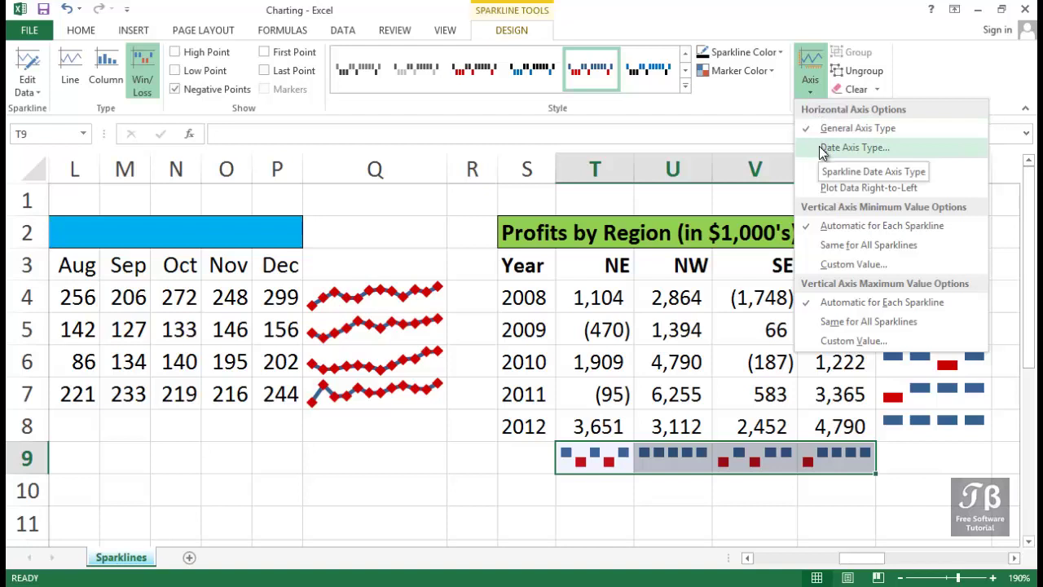
{"action": "left_click", "coordinate": [829, 167]}
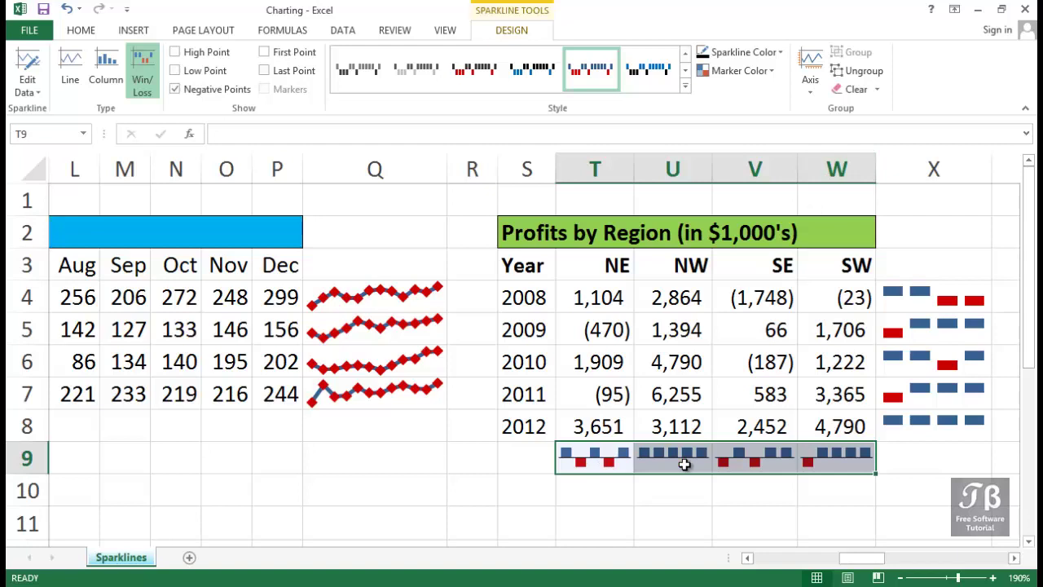
{"action": "left_click", "coordinate": [1014, 558]}
{"action": "left_click", "coordinate": [1014, 558]}
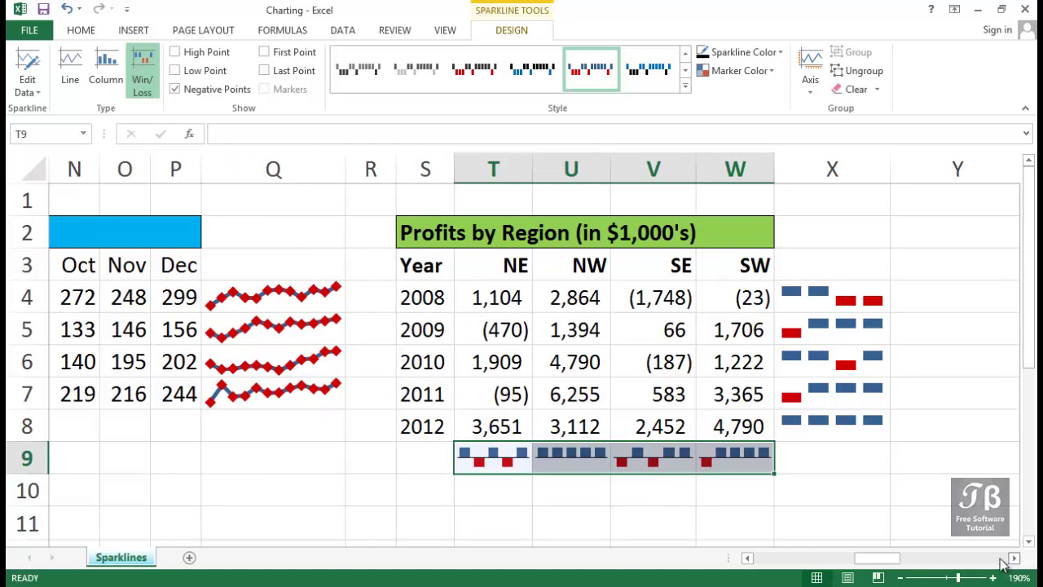
{"action": "left_click_drag", "start_coordinate": [815, 298], "coordinate": [818, 418]}
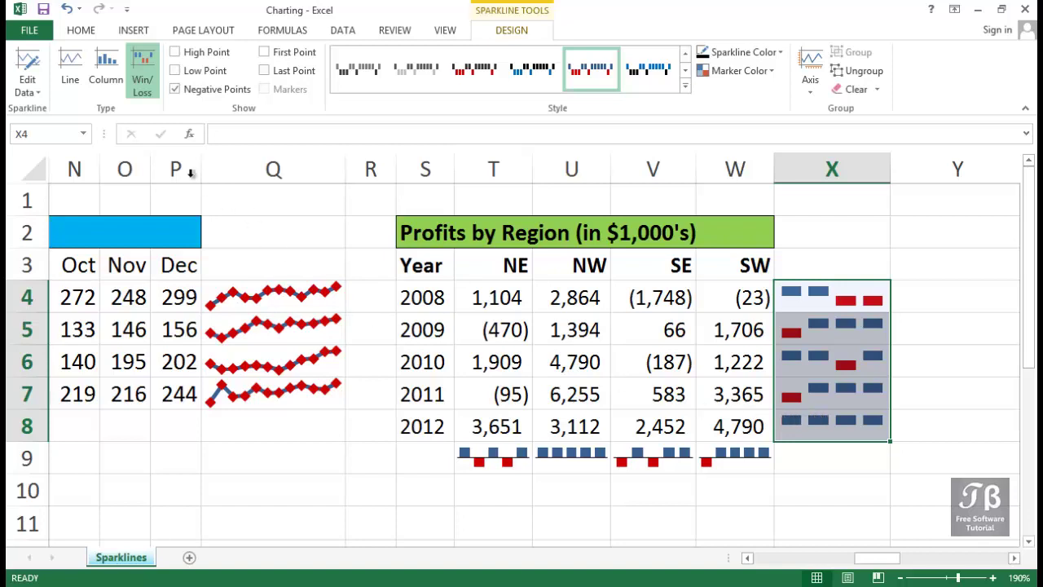
Change the X4:X8 sparklines to Line type and show a horizontal axis through each
{"action": "left_click", "coordinate": [74, 98]}
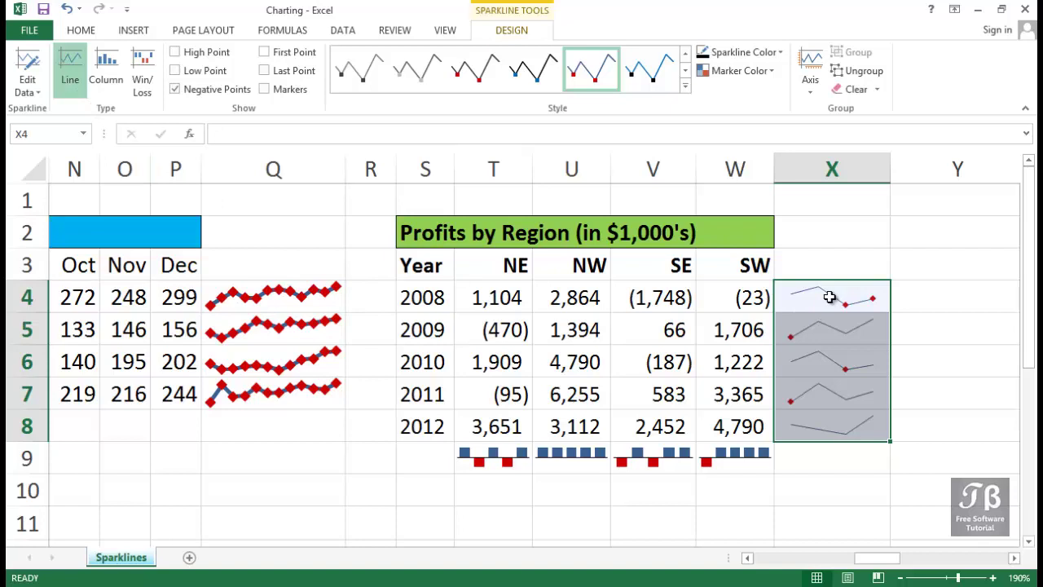
{"action": "left_click", "coordinate": [811, 85]}
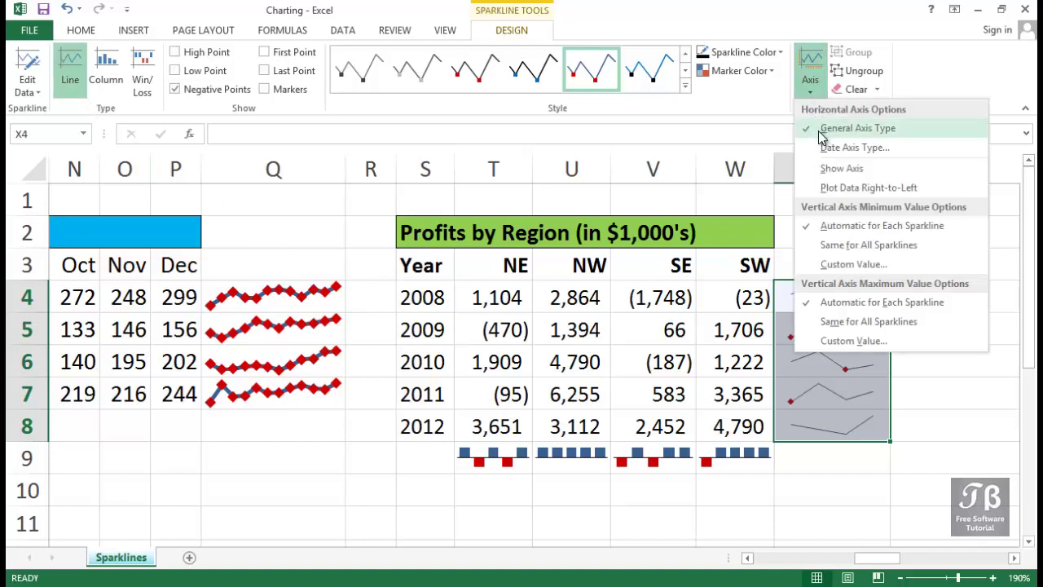
{"action": "left_click", "coordinate": [841, 168]}
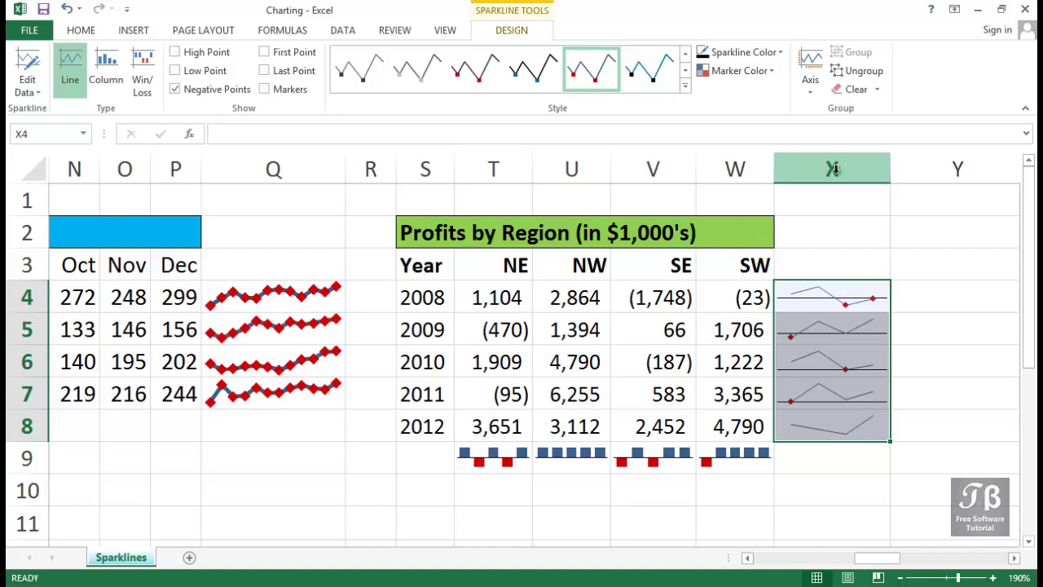
{"action": "left_click", "coordinate": [953, 261]}
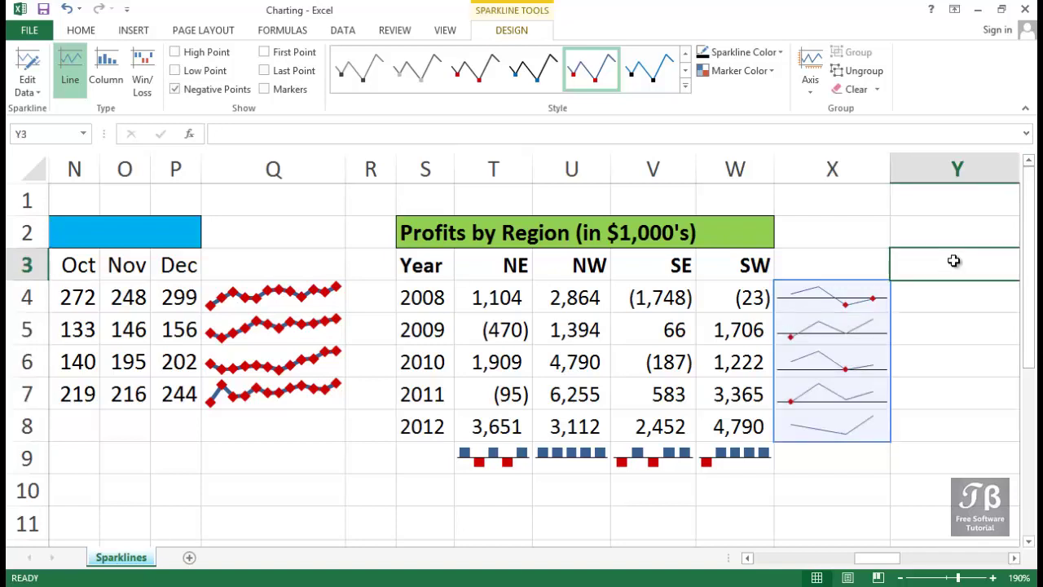